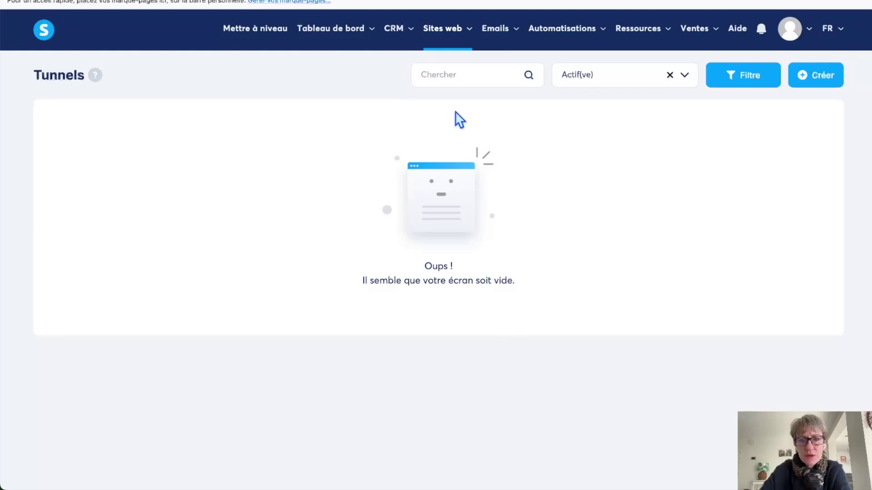
Step: Create a funnel named "Test lead magnet" with the "Créer une audience" objective and Euro as its currency
left_click(453, 82)
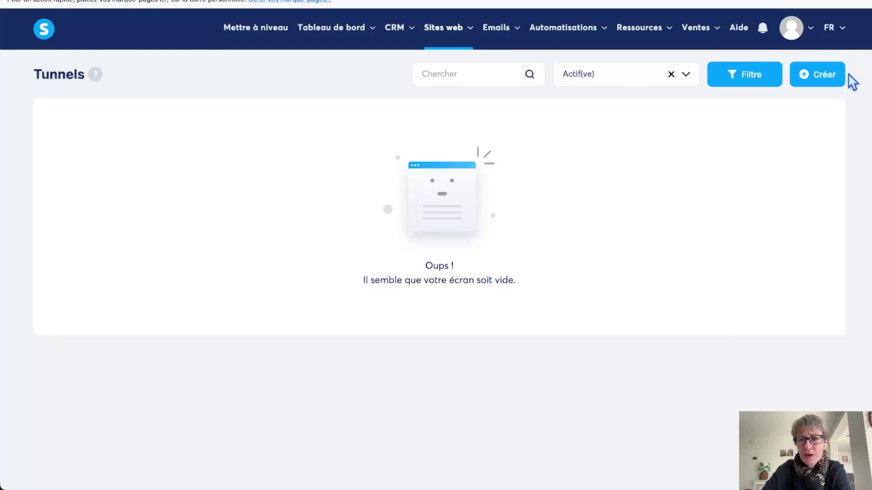
left_click(824, 78)
left_click(822, 73)
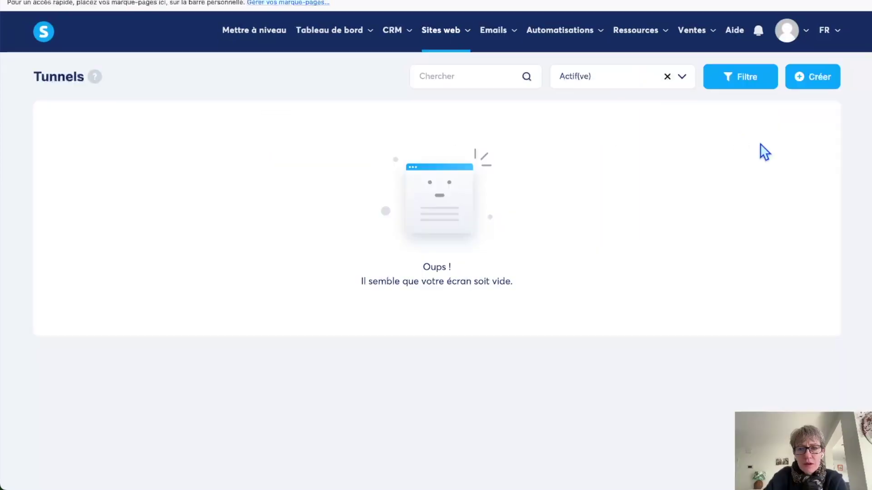
left_click(826, 73)
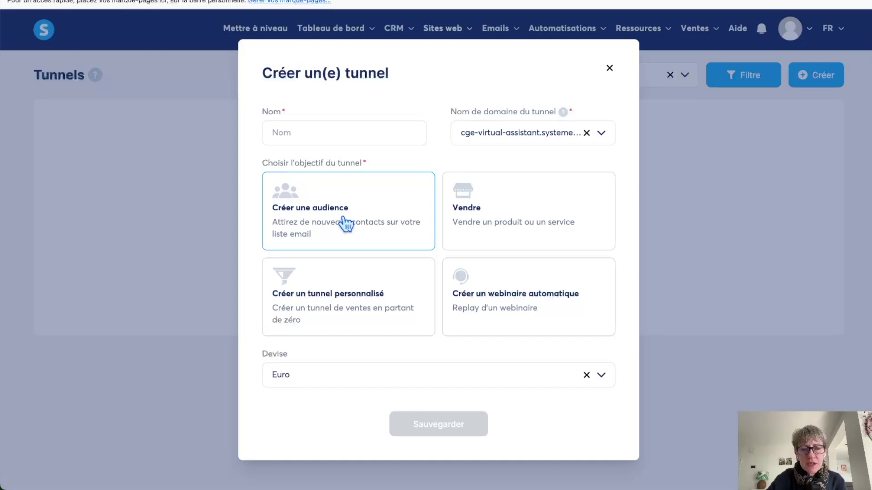
left_click(288, 135)
type("Test lead magnet")
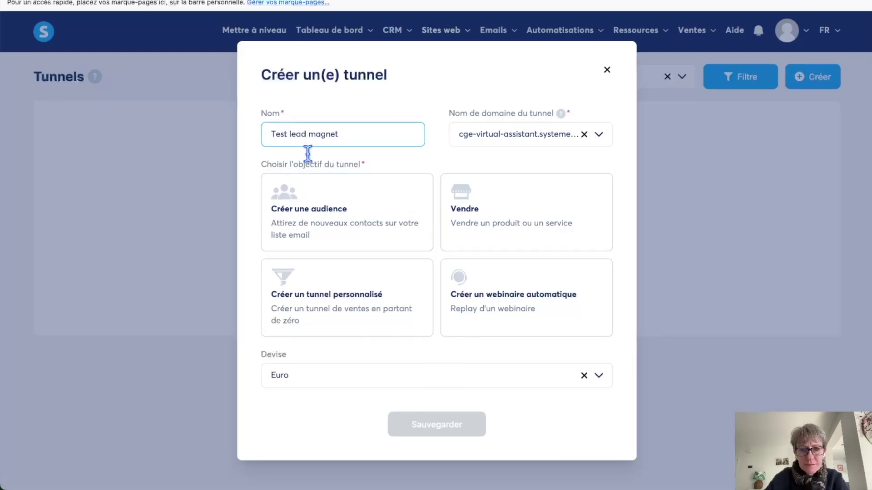
left_click(279, 224)
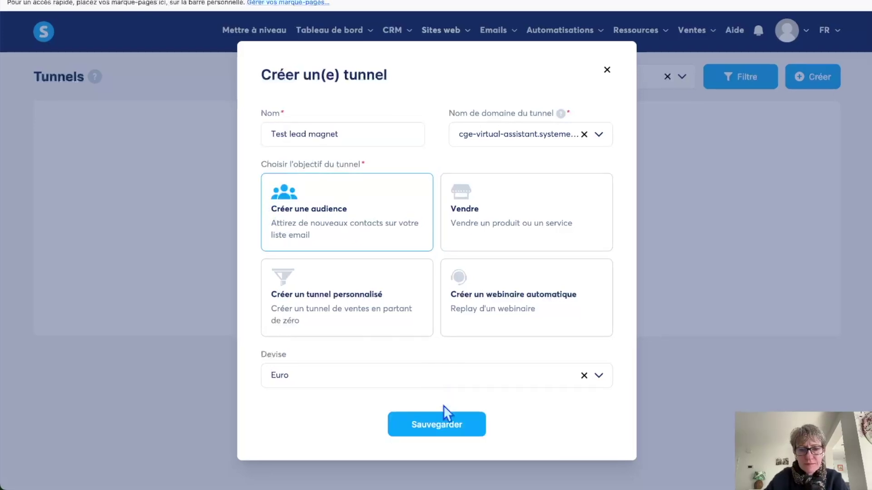
left_click(439, 423)
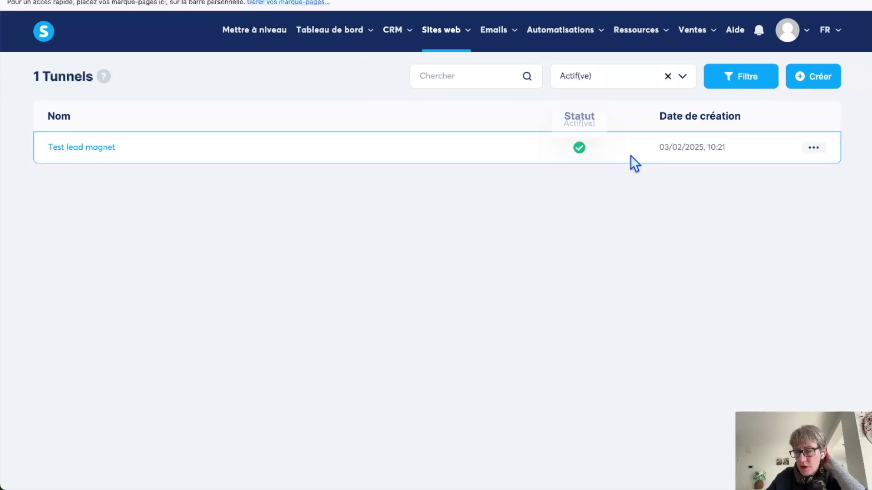
Step: Open the "Test lead magnet" funnel and choose the "Soirée cocktails du solstice" template for its capture page
left_click(816, 148)
left_click(89, 147)
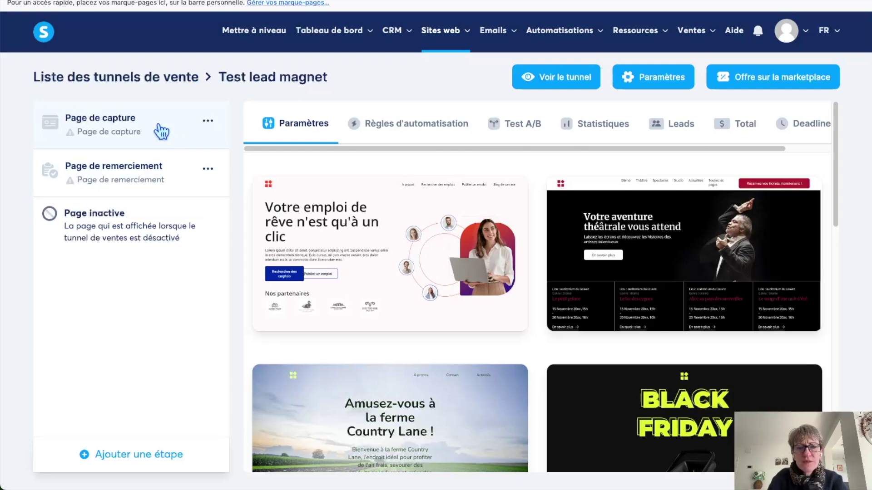
mouse_move(309, 210)
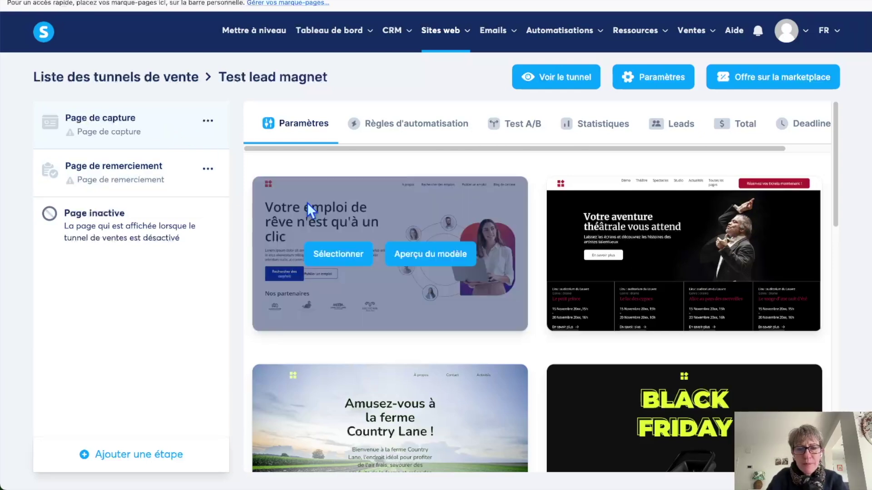
mouse_move(679, 279)
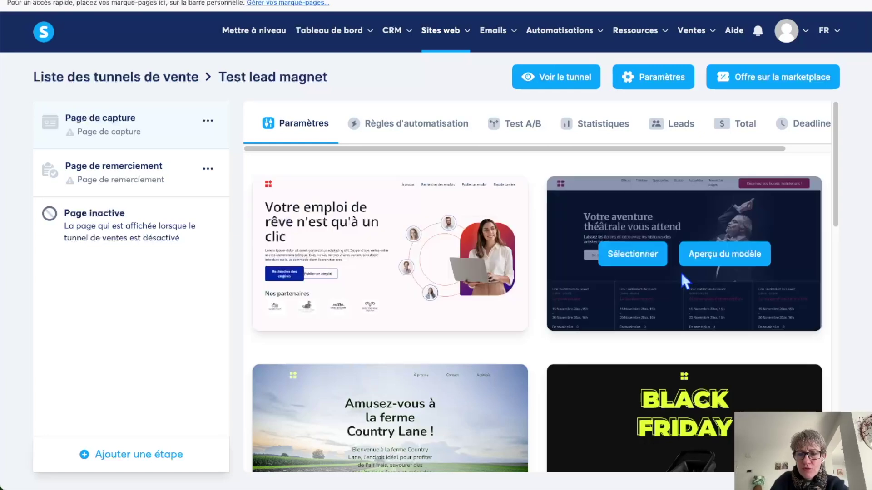
scroll(668, 295, "down", 7)
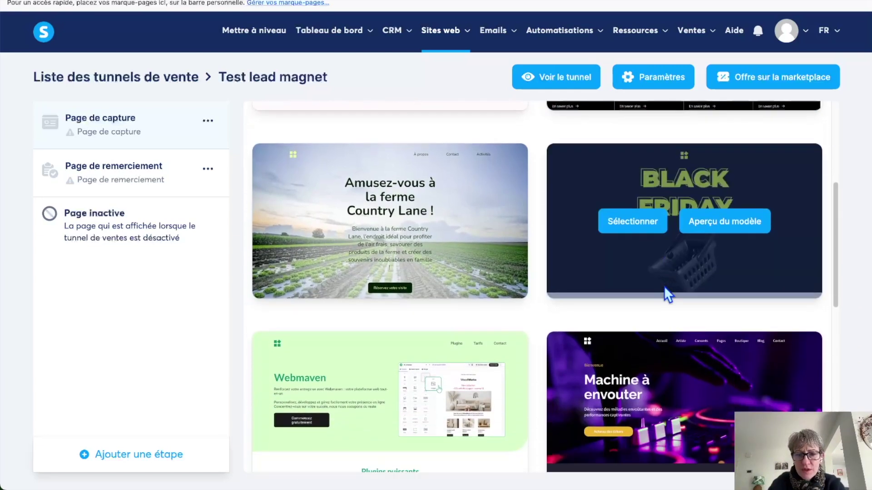
scroll(667, 294, "down", 4)
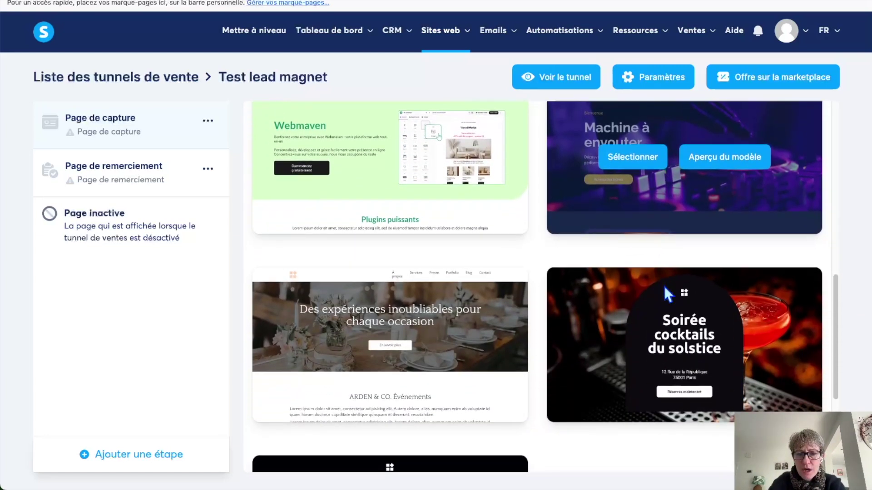
scroll(667, 295, "down", 3)
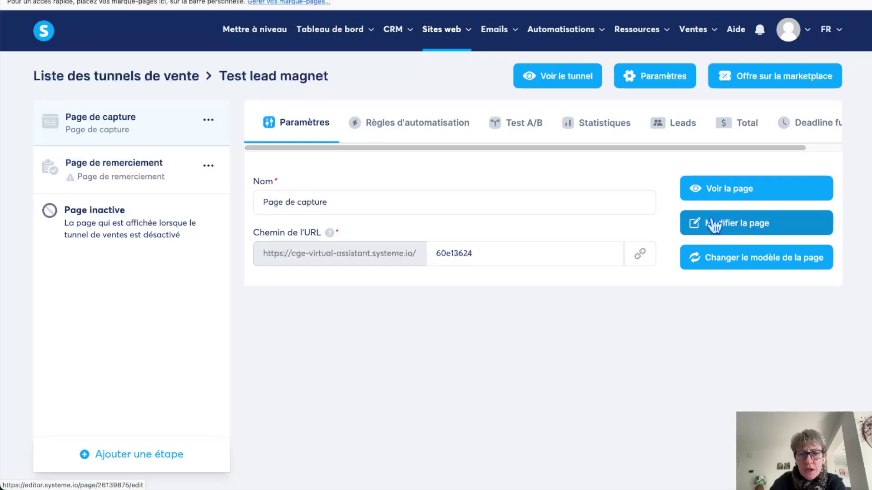
Step: Set the capture page's URL path to "cadeau" and open the page for editing
left_click_drag(512, 257, 397, 249)
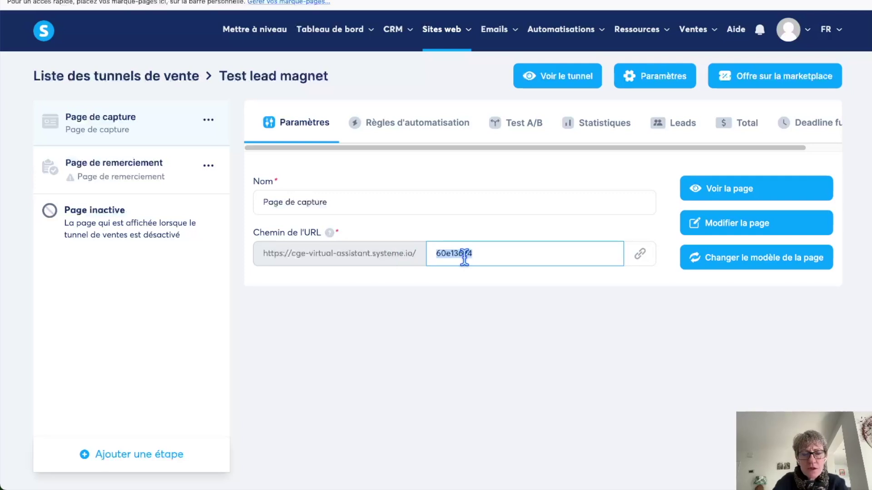
type("L")
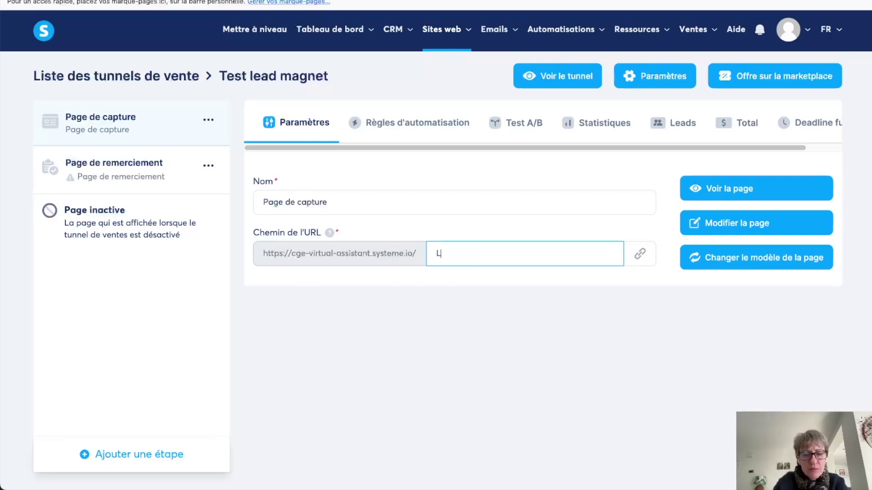
key("BackSpace")
type("cadeau")
left_click(727, 224)
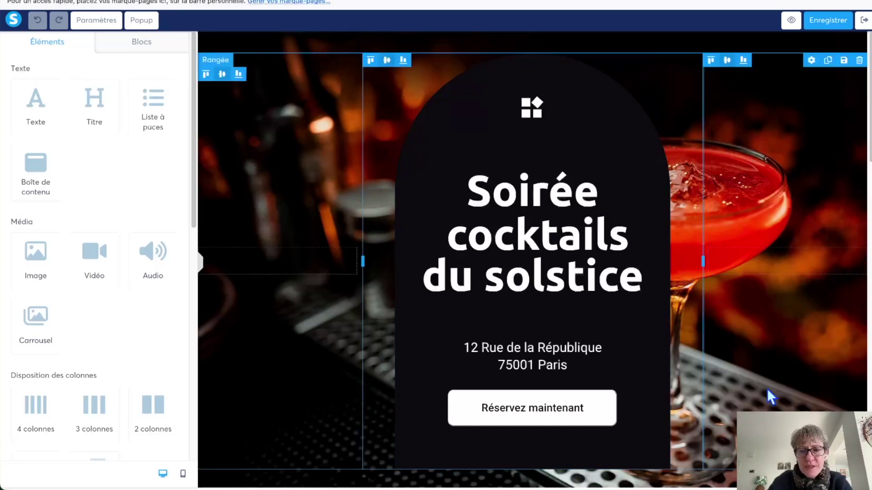
Step: Replace the top section's background image with the Pexels photo of skyscrapers in fog from the existing image library
scroll(846, 352, "down", 6)
scroll(845, 351, "up", 7)
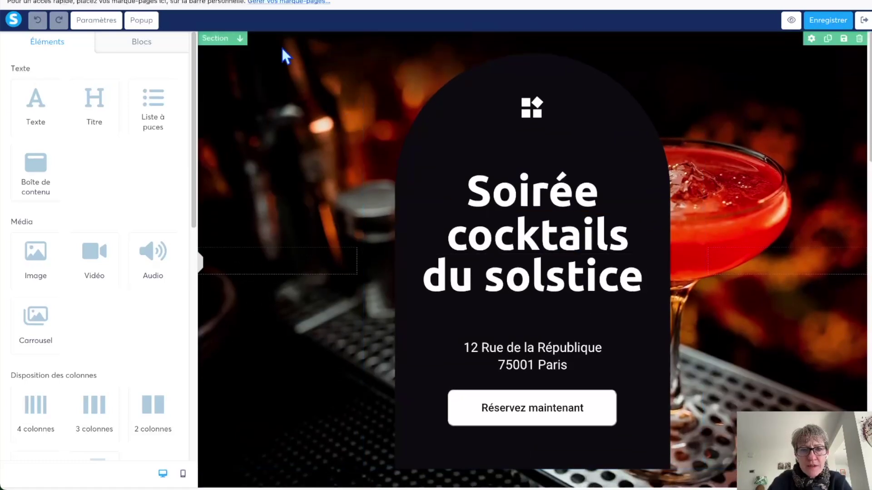
left_click(278, 42)
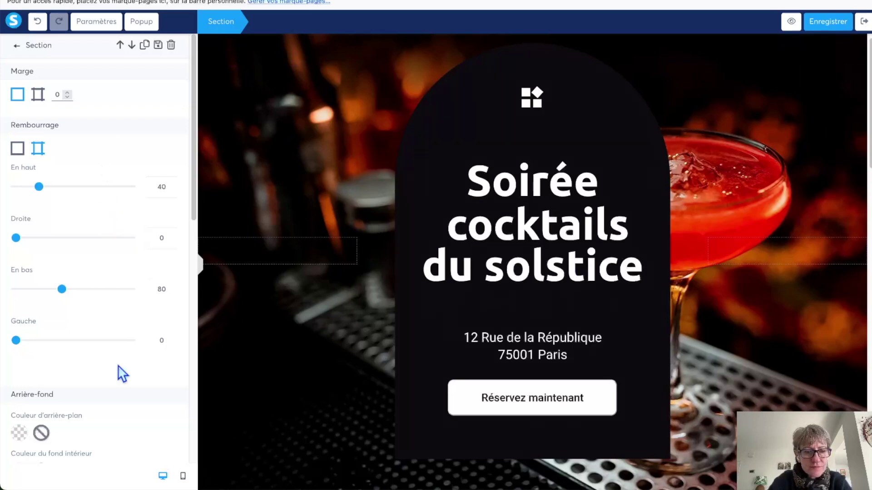
scroll(118, 368, "down", 4)
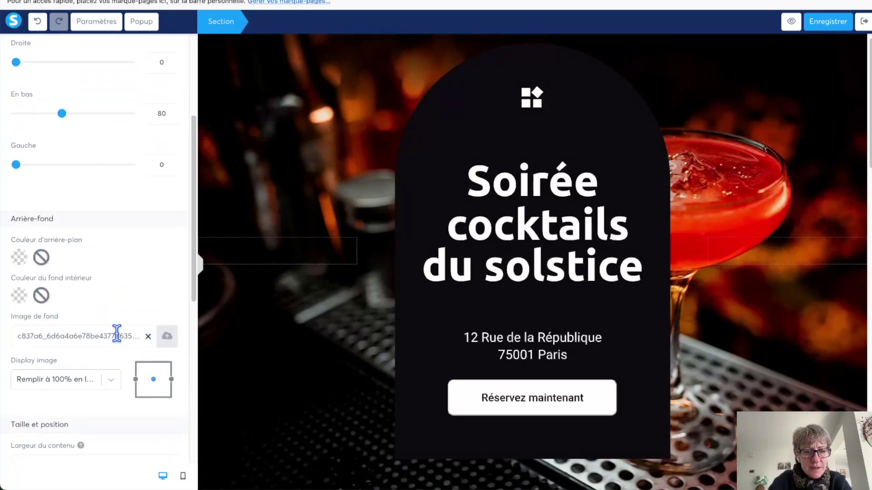
left_click(167, 336)
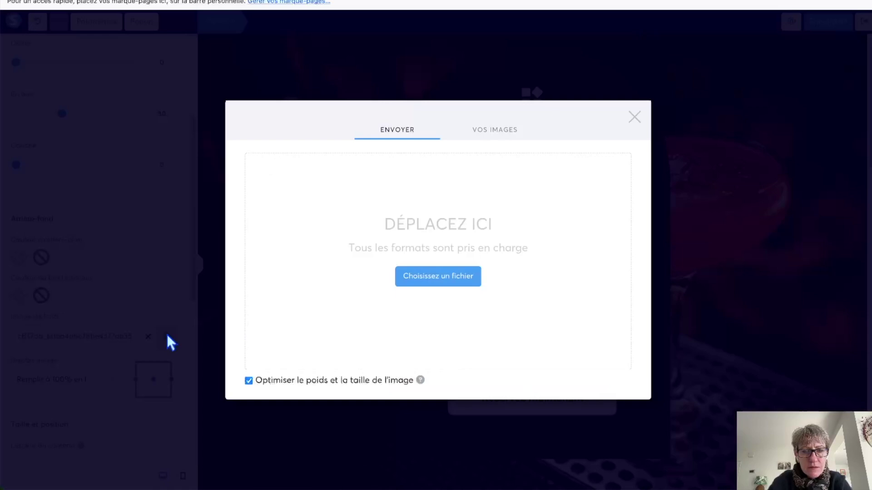
left_click(449, 277)
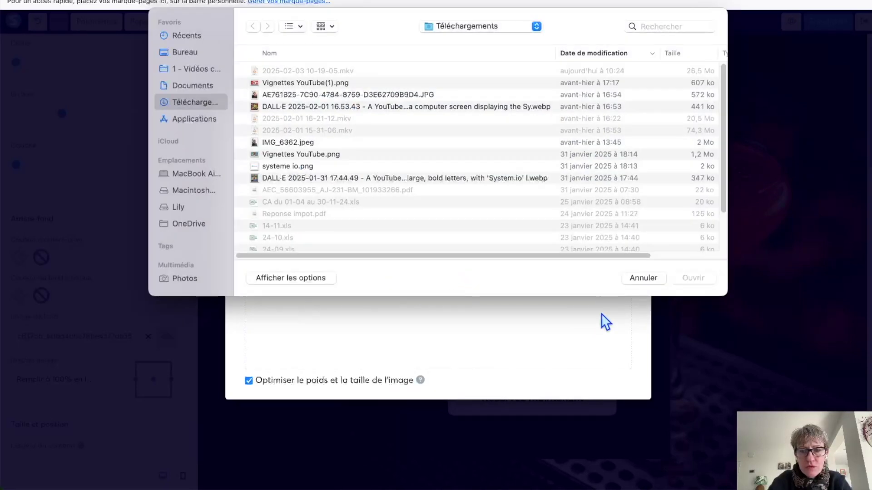
left_click(636, 274)
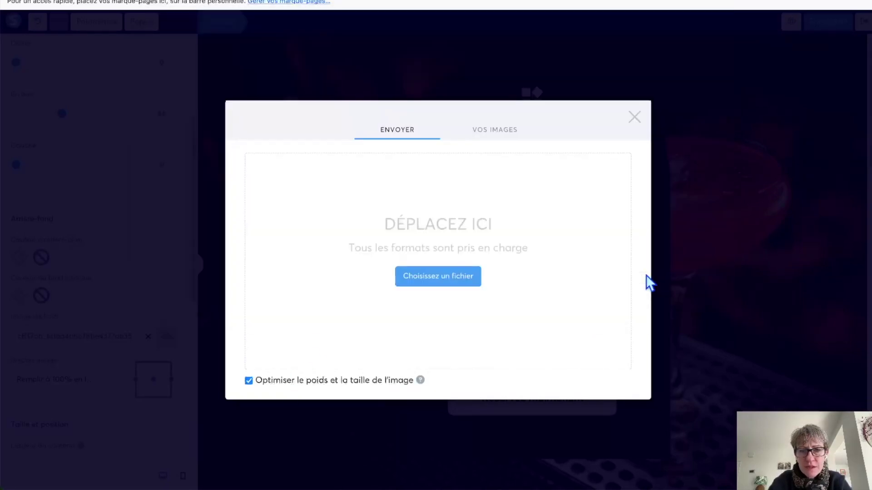
left_click(494, 135)
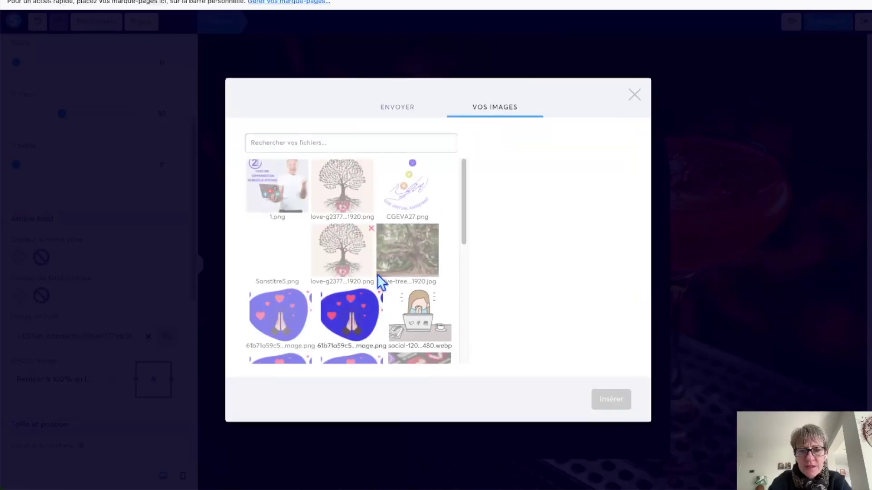
scroll(385, 283, "down", 3)
scroll(385, 282, "down", 4)
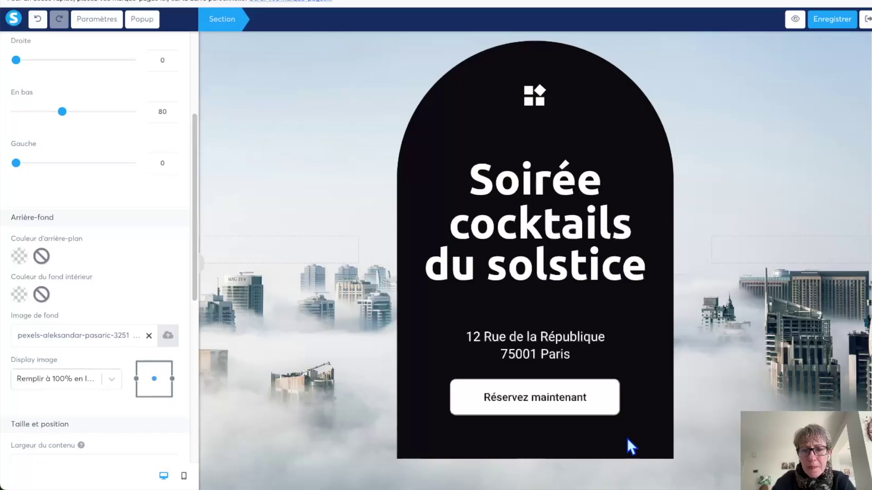
Step: Change the default text font in the page settings to the Google font Dosis
left_click(504, 222)
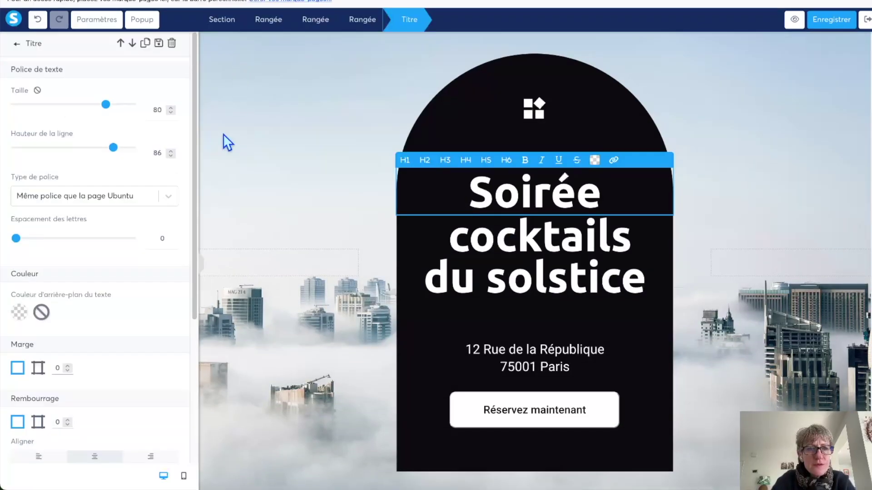
left_click(16, 44)
left_click(99, 19)
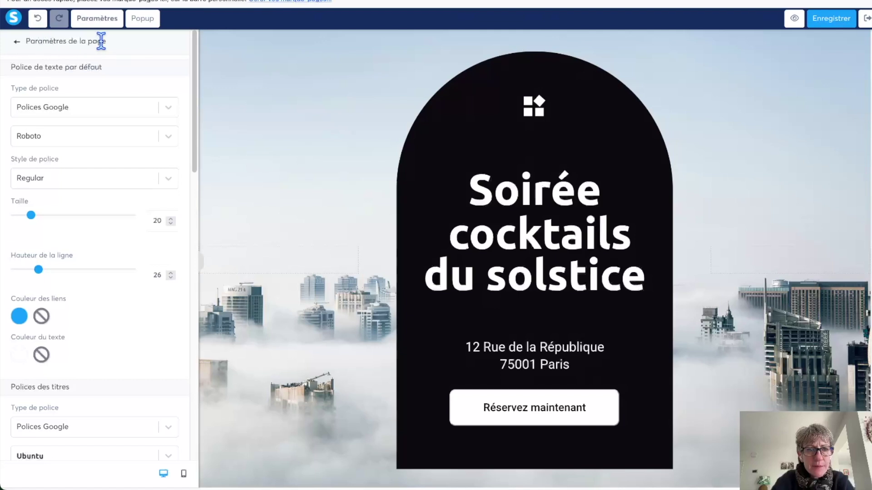
scroll(86, 119, "down", 1)
left_click(167, 84)
left_click(168, 85)
left_click(91, 113)
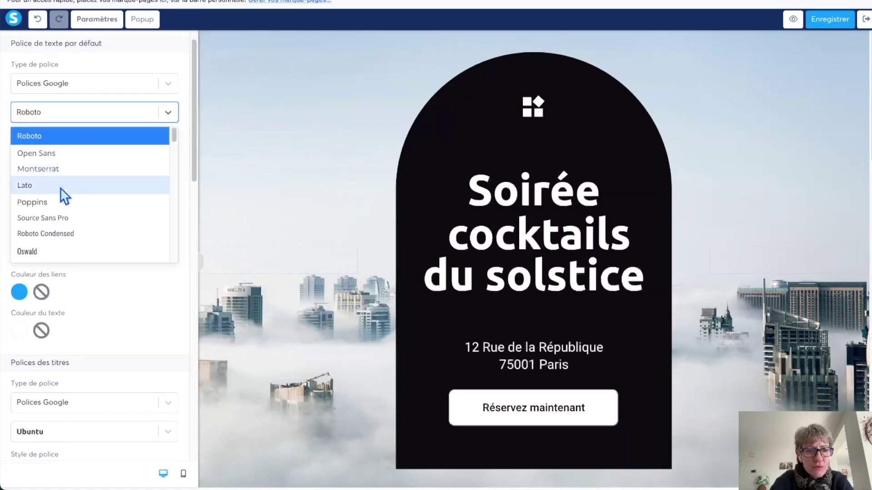
scroll(64, 200, "down", 5)
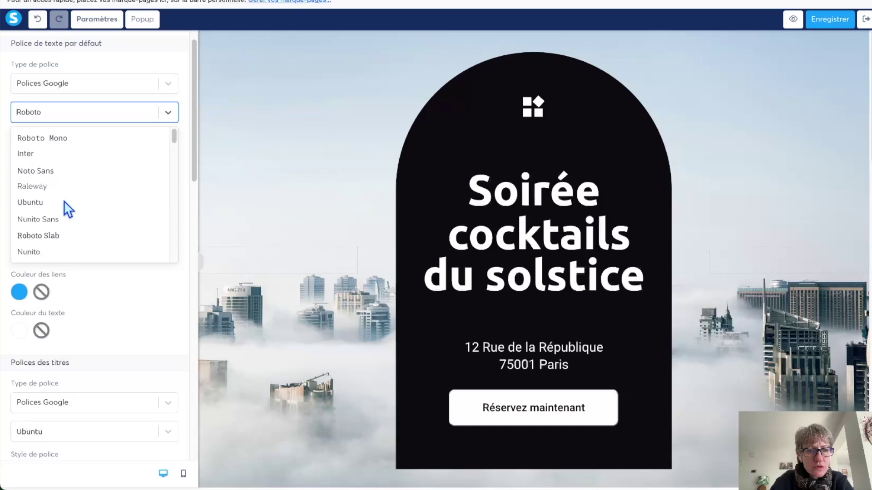
scroll(64, 200, "down", 5)
left_click(79, 177)
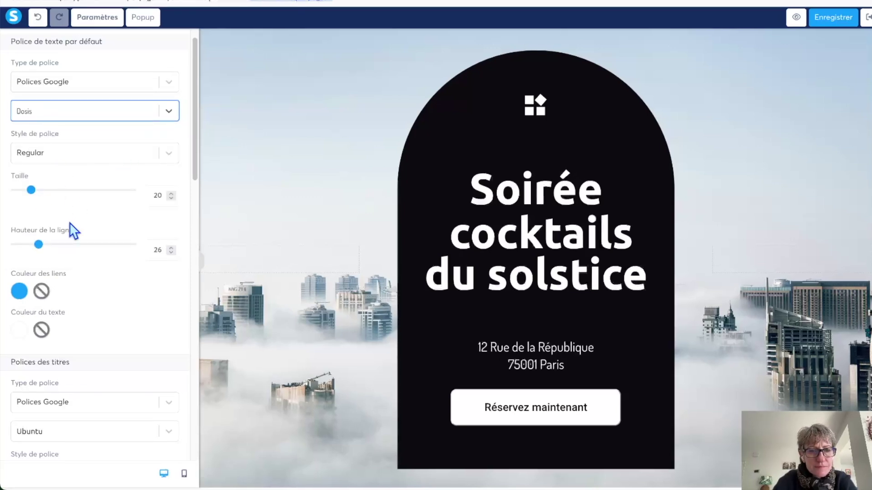
Step: Set the page's default link colour to dark blue and its text colour to light grey-blue
scroll(80, 279, "down", 2)
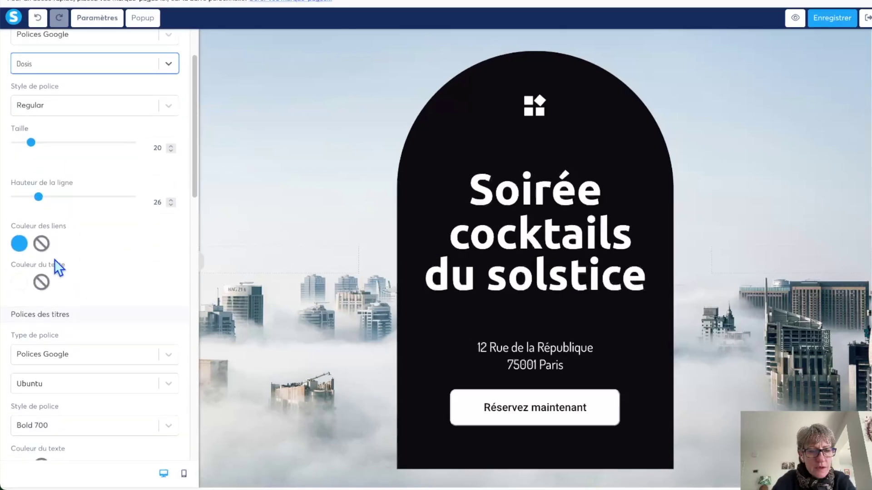
left_click(15, 243)
left_click(36, 298)
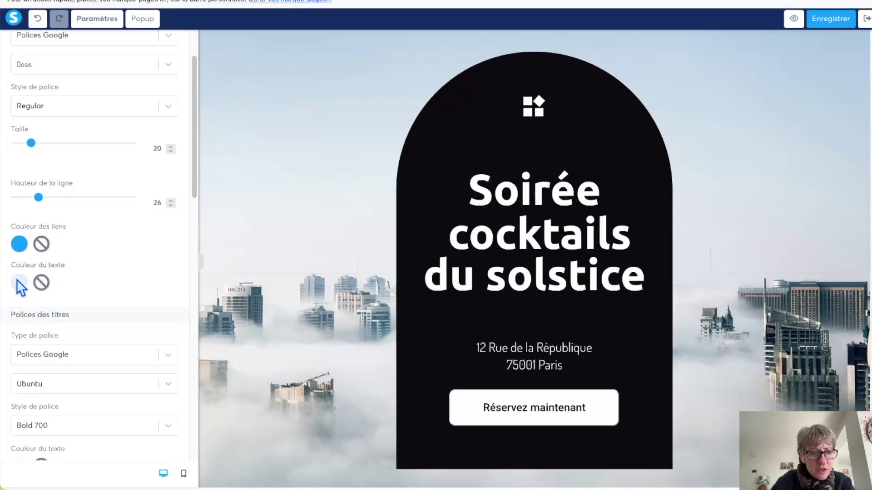
left_click(19, 246)
Step: Set the heading font to Dosis Regular with a light grey-blue text colour
left_click(51, 384)
scroll(51, 343, "down", 3)
left_click(24, 312)
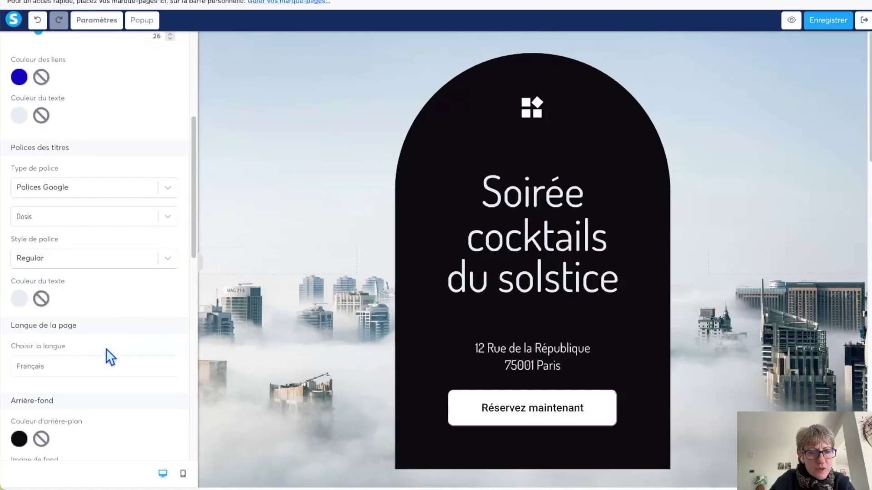
Step: Set the page's background colour to E4EDF6
scroll(106, 348, "down", 2)
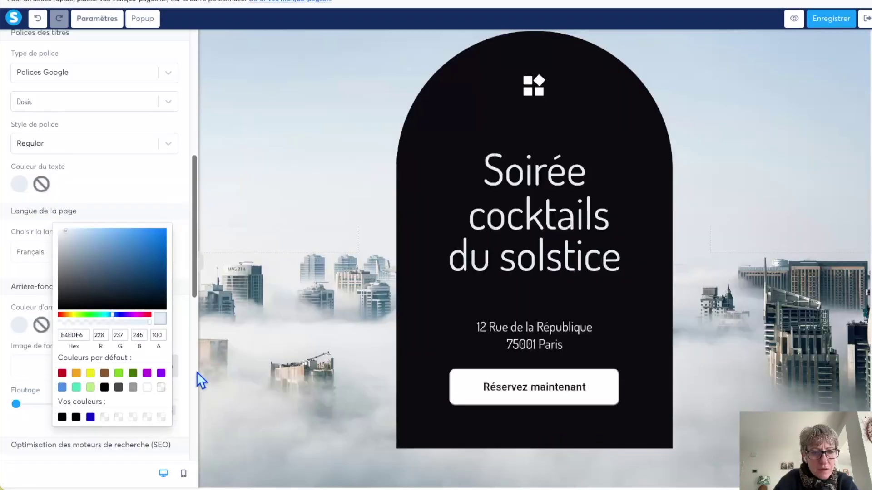
left_click(181, 334)
Step: Set the page's SEO title to "Ton cadeau offert" and save the page
scroll(117, 361, "down", 5)
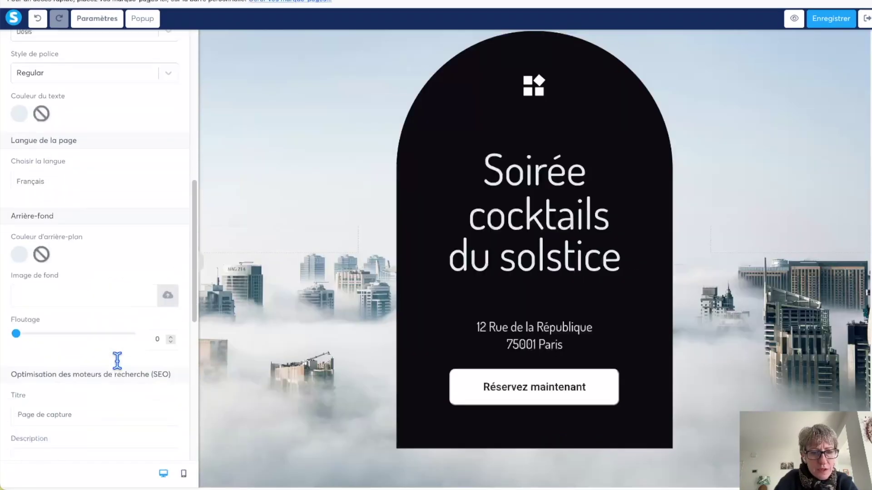
scroll(117, 361, "down", 5)
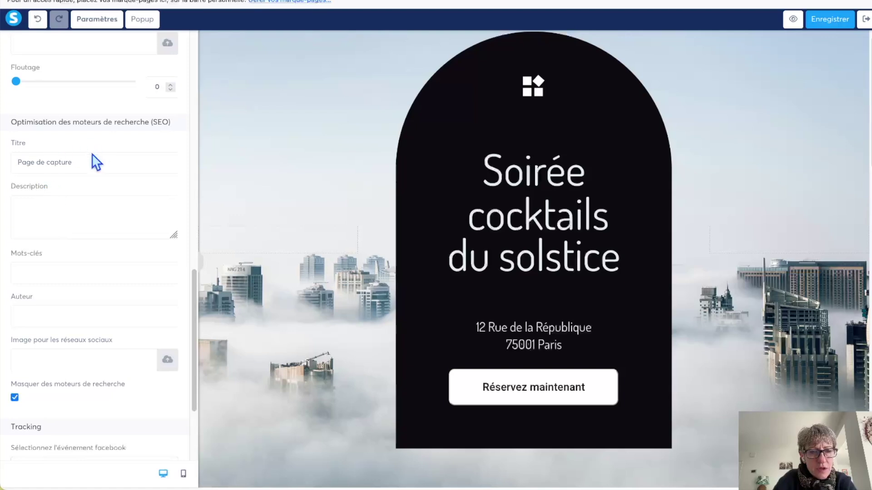
left_click_drag(82, 158, 3, 147)
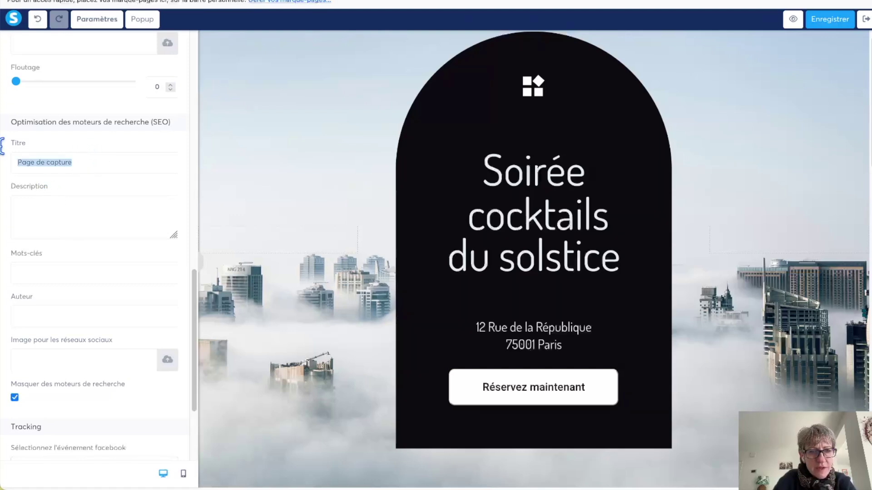
type("Ton cadeau offert")
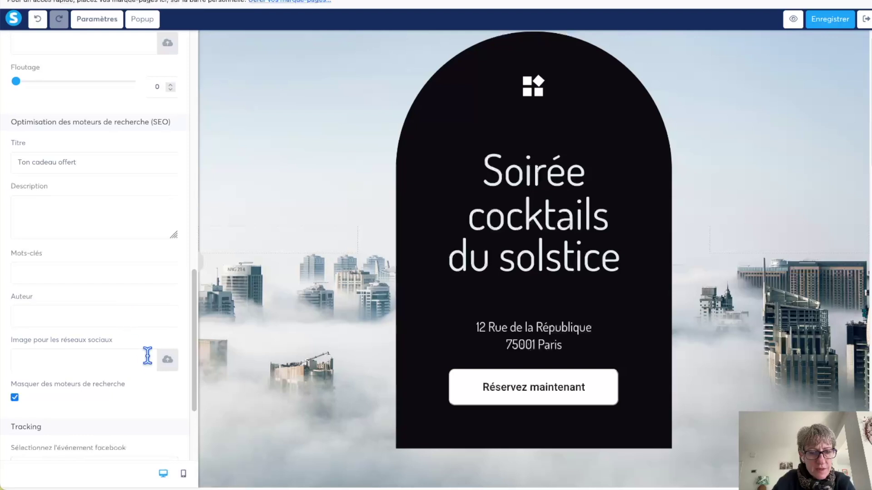
left_click(828, 19)
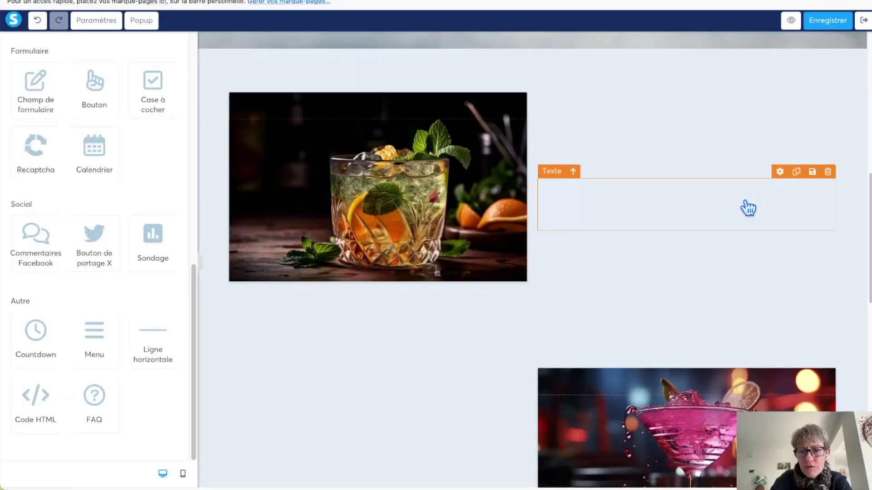
Step: Change the background colour of the arched row behind the main heading to the saved blue 140BC6
scroll(744, 208, "down", 6)
scroll(745, 201, "down", 7)
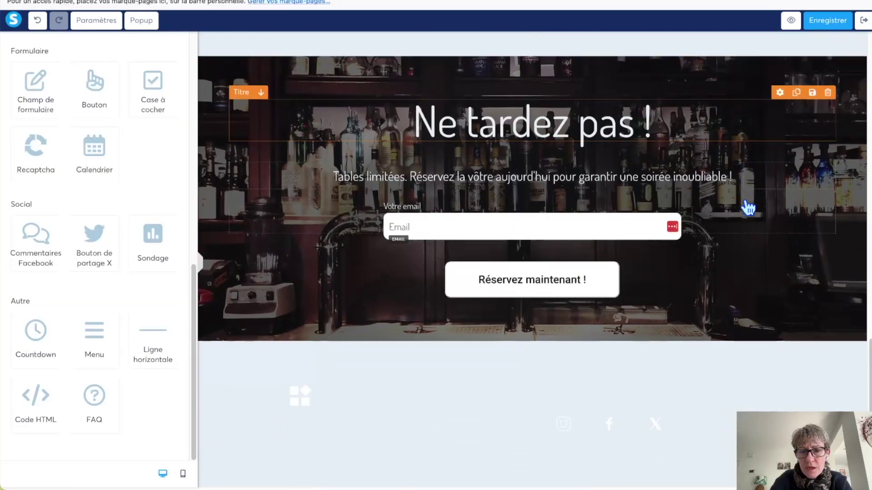
scroll(744, 201, "up", 15)
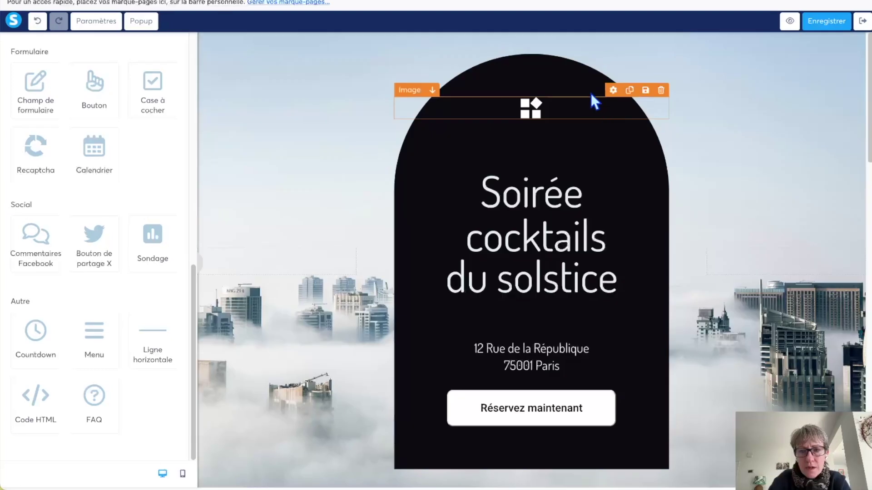
left_click(568, 75)
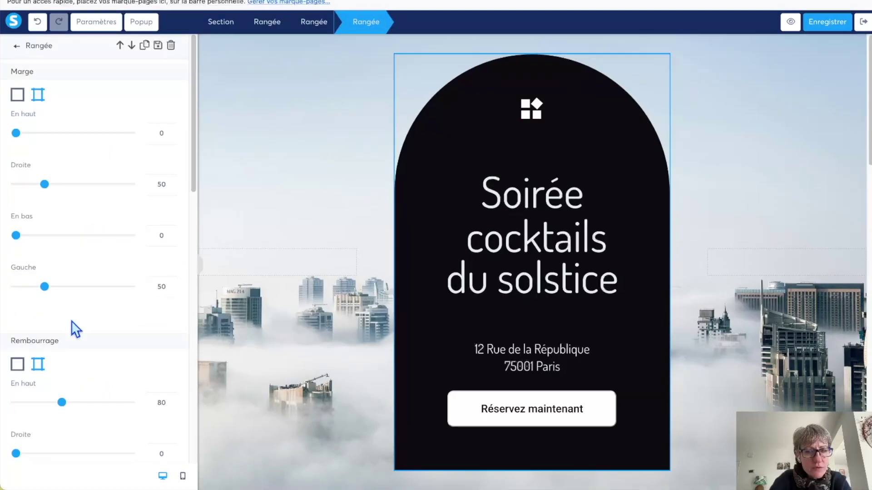
scroll(72, 320, "down", 5)
scroll(72, 320, "down", 3)
left_click(19, 284)
left_click(86, 372)
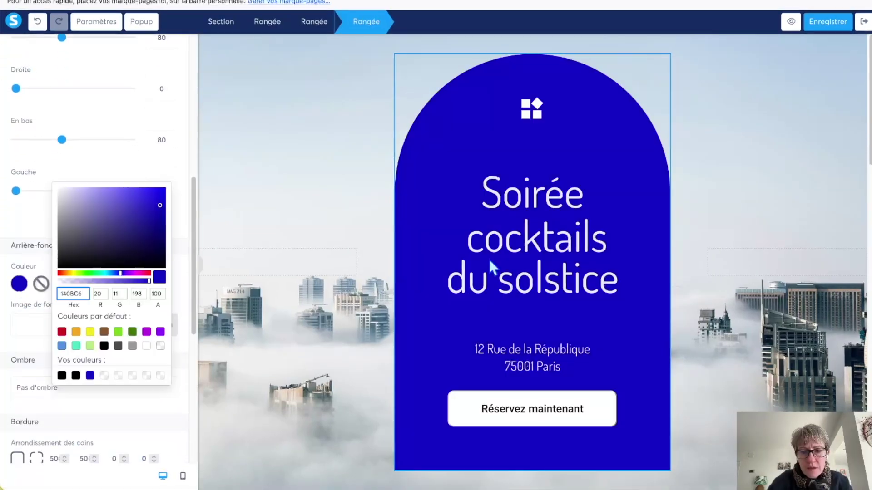
Step: Rewrite the blue block's texts as "TON CADEAU OFFERT" and "FAIT DÉCOLLER TON BUSINESS", and its button as "Télécharge ton guide super héro du digital"
left_click(498, 253)
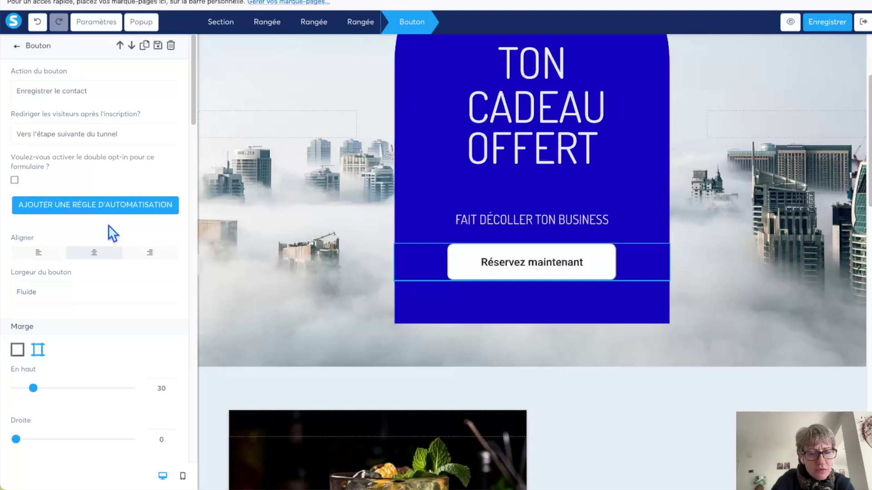
scroll(121, 317, "down", 6)
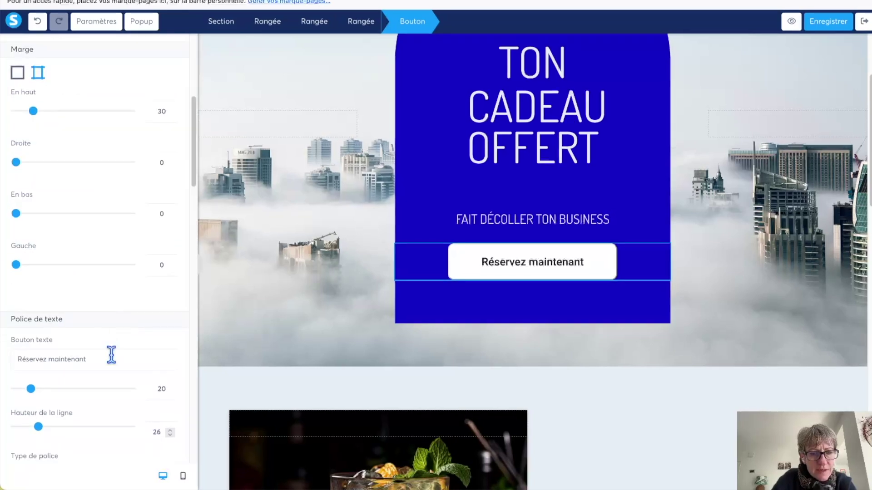
triple_click(94, 361)
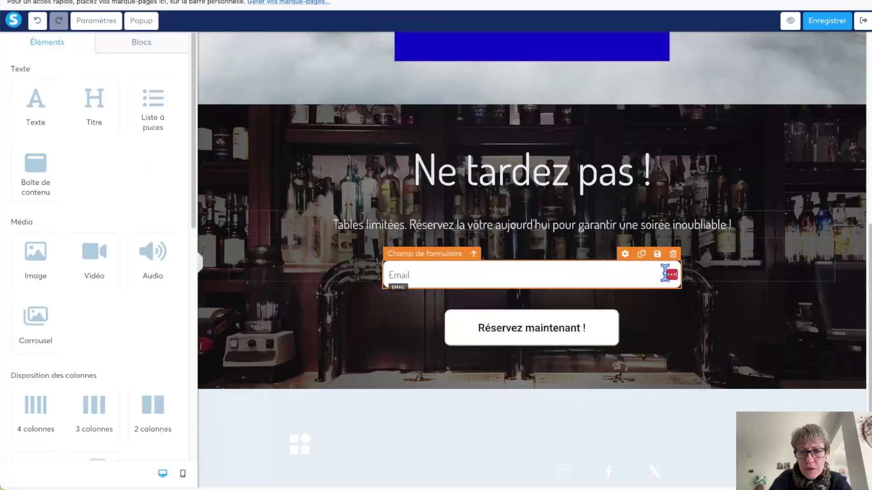
Step: Duplicate the Email form field as a Prénom field above it, and replace the form section's background with the colourful social-media artwork
left_click(642, 255)
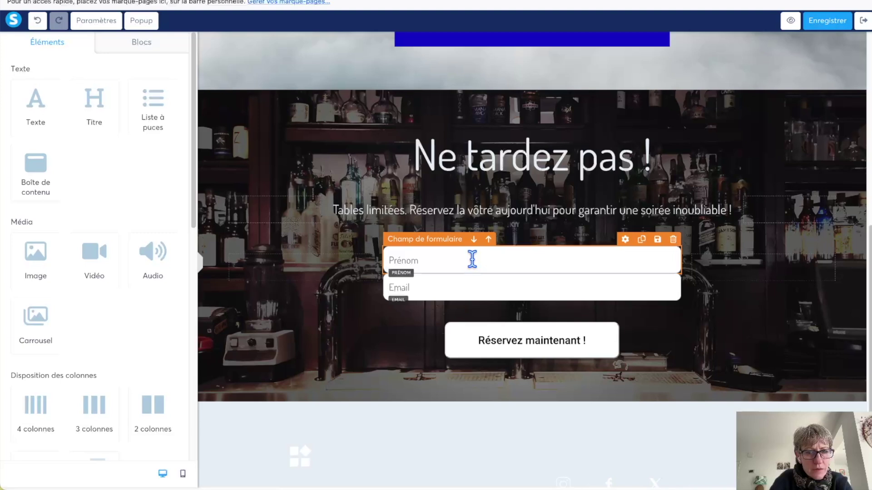
left_click(390, 260)
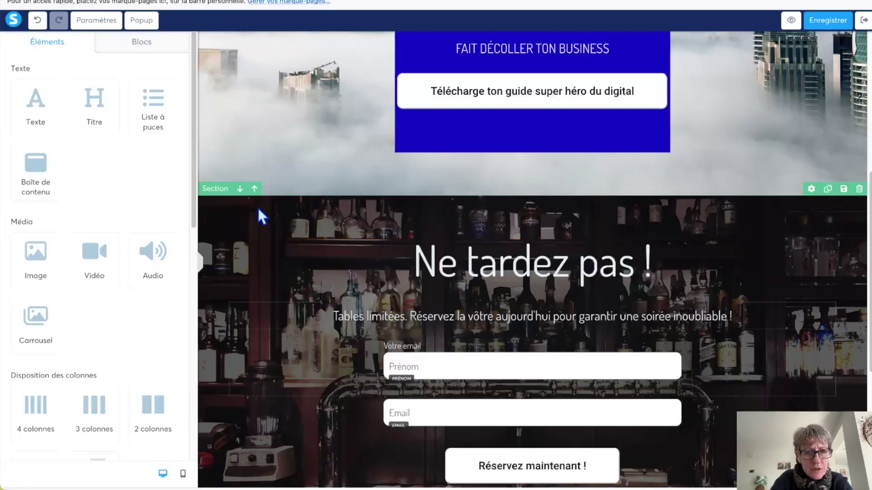
left_click(258, 208)
scroll(55, 307, "down", 1)
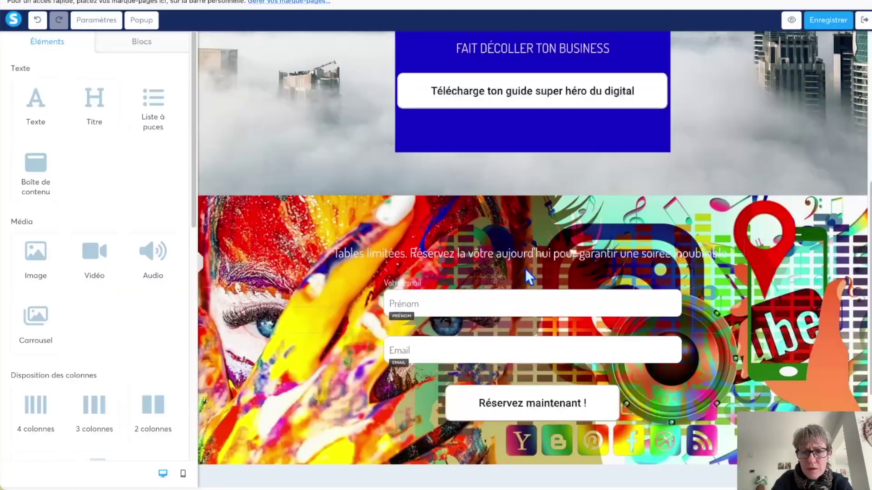
Step: Delete the "Tables limitées" text from the form section and the download button from the blue block
left_click(711, 263)
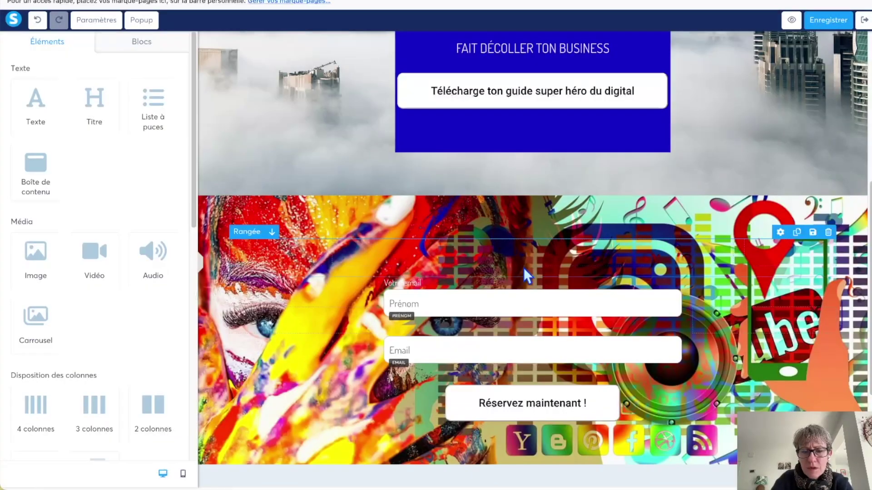
scroll(524, 271, "up", 5)
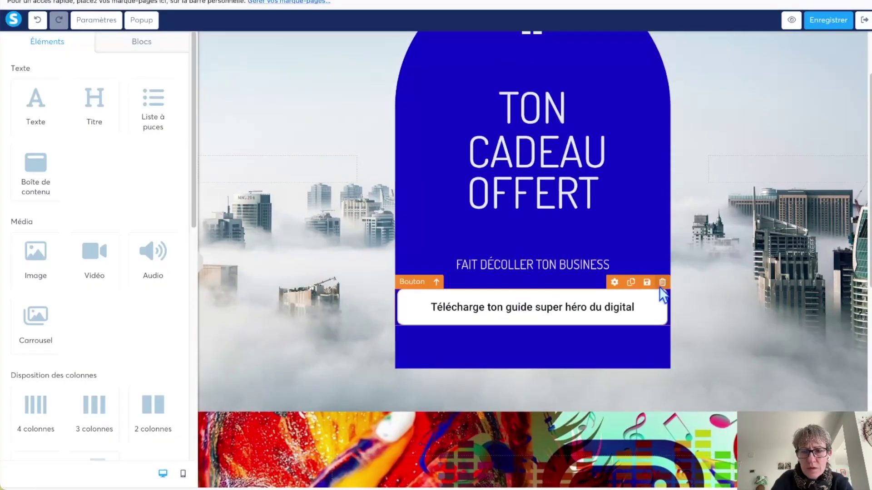
left_click(662, 282)
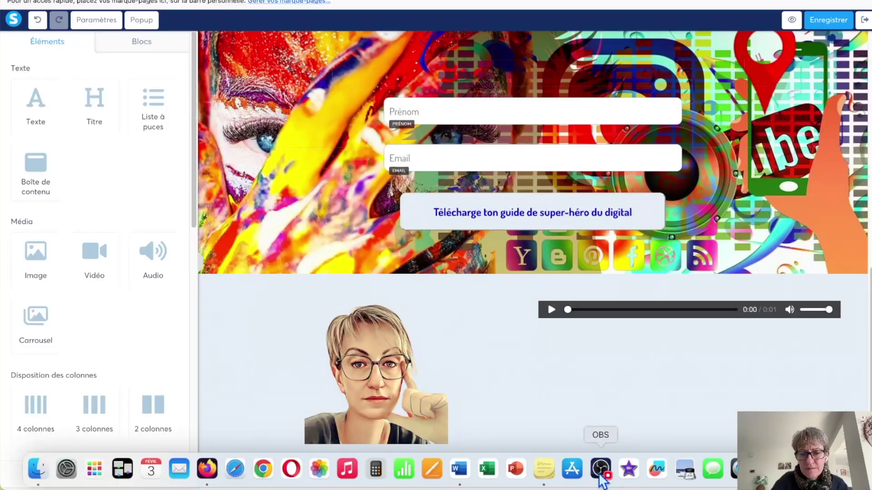
Step: Switch the audio element's source to an uploaded file and insert "Le guide du super héros du digital.mp3" from the Téléchargements folder
left_click(838, 317)
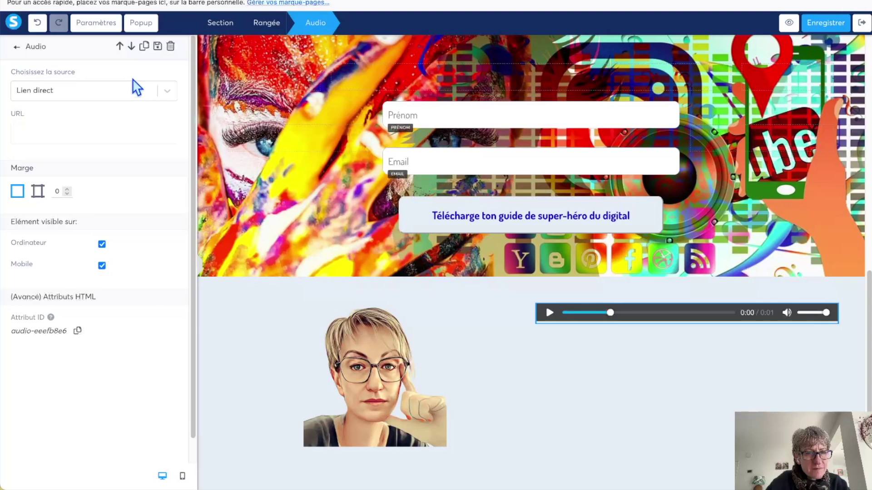
left_click(111, 92)
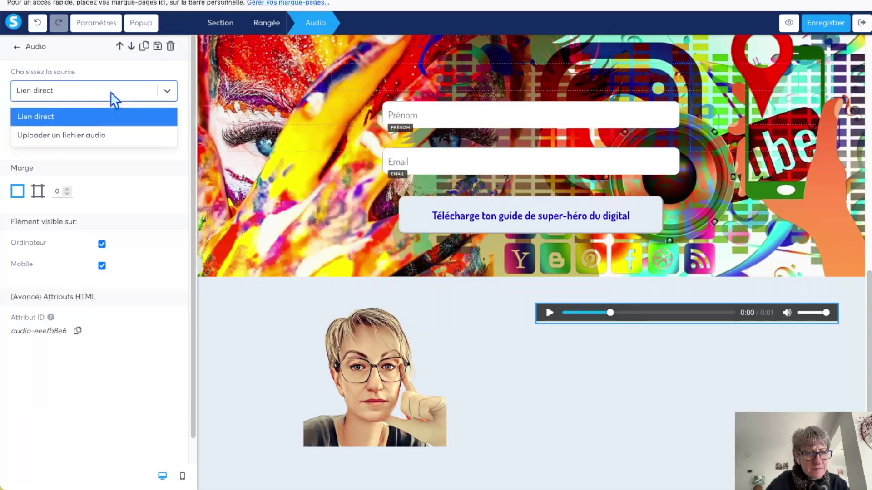
left_click(101, 135)
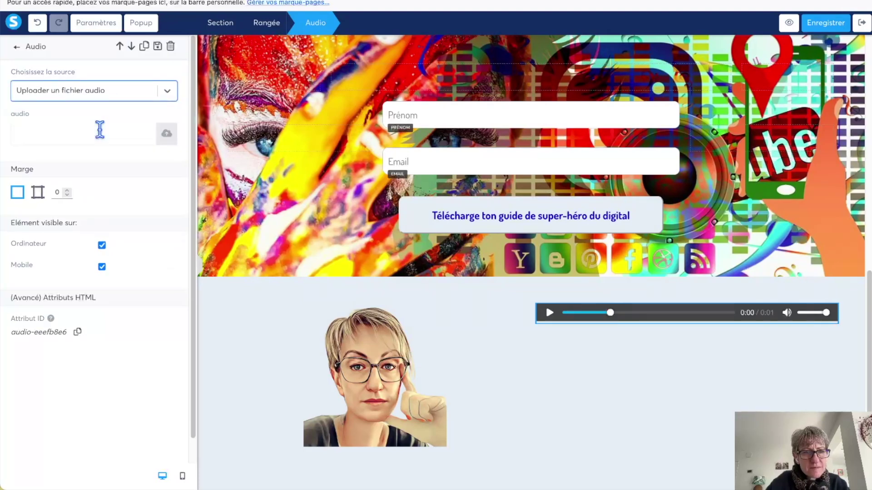
left_click(166, 133)
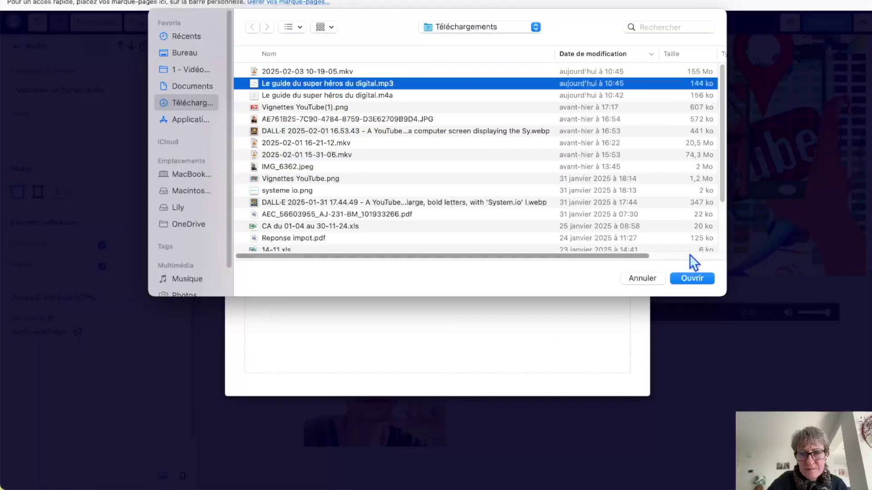
left_click(694, 279)
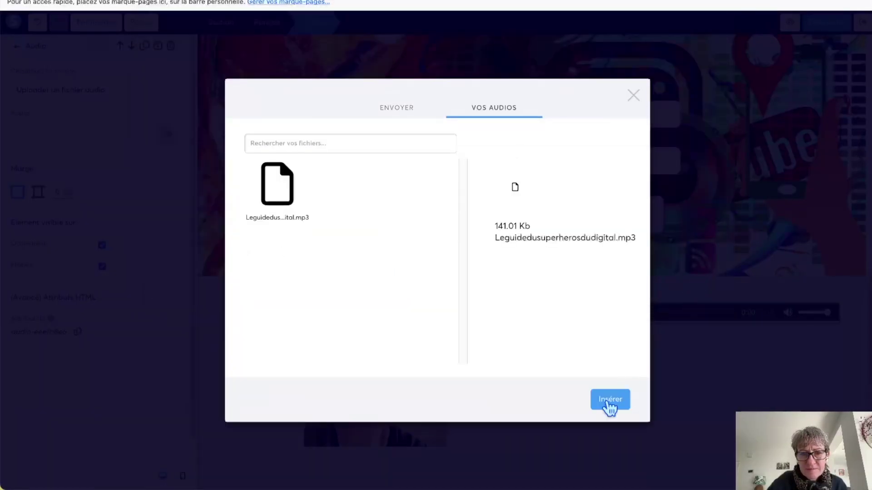
left_click(609, 400)
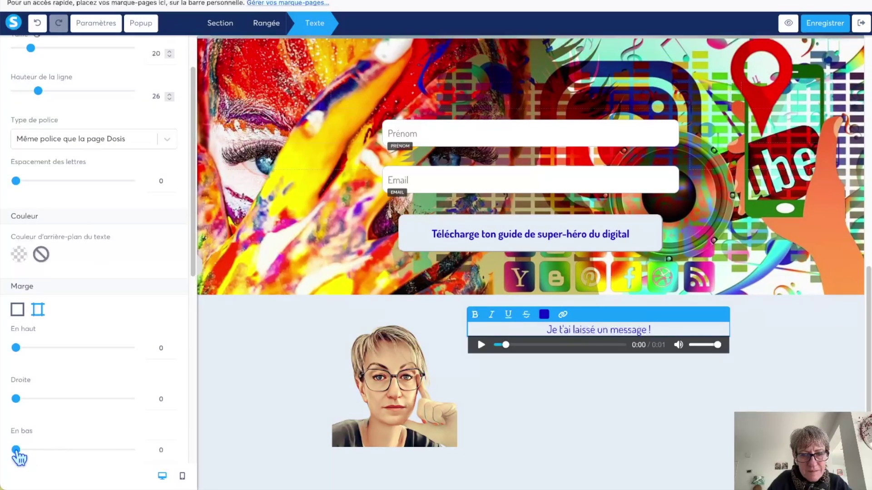
Step: Set the bottom margin of the "Je t'ai laissé un message !" text to 16
left_click_drag(16, 450, 26, 450)
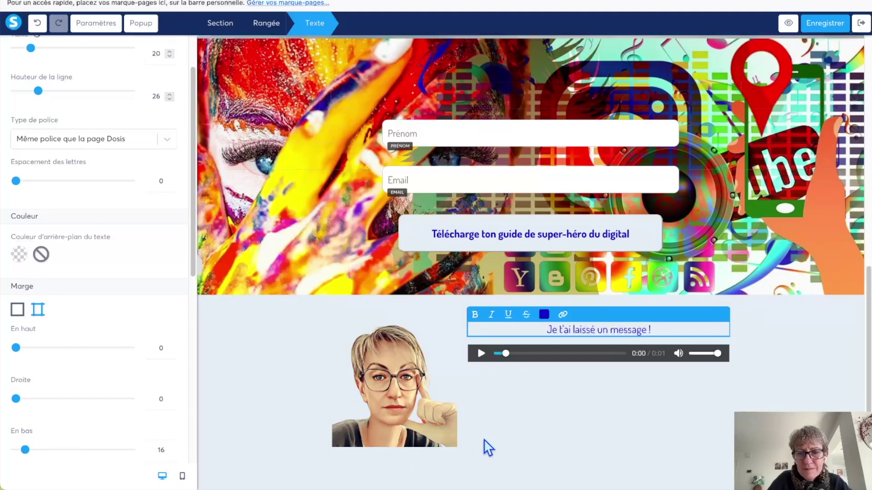
left_click(593, 408)
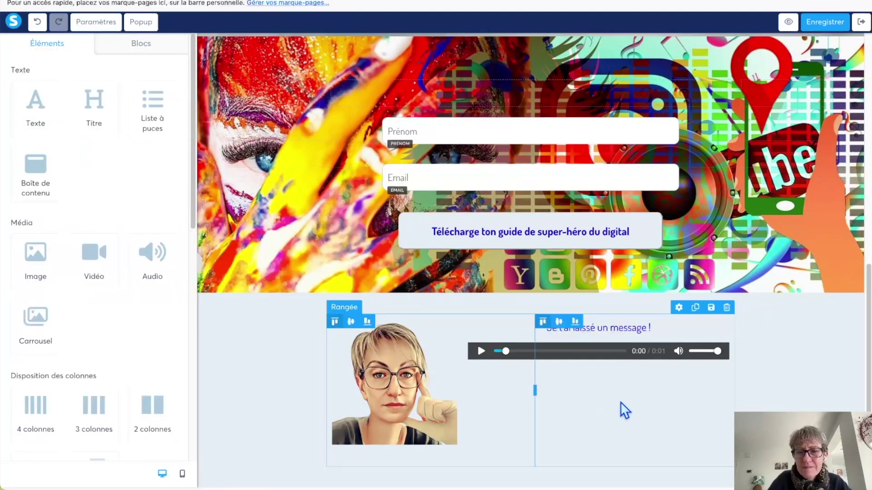
Step: Preview the capture page down to the audio section and play the recorded message
left_click(789, 19)
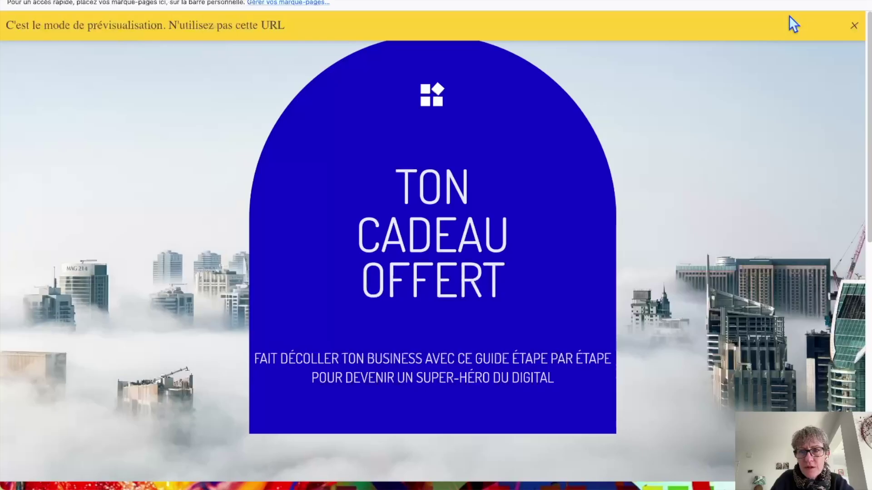
scroll(678, 229, "down", 10)
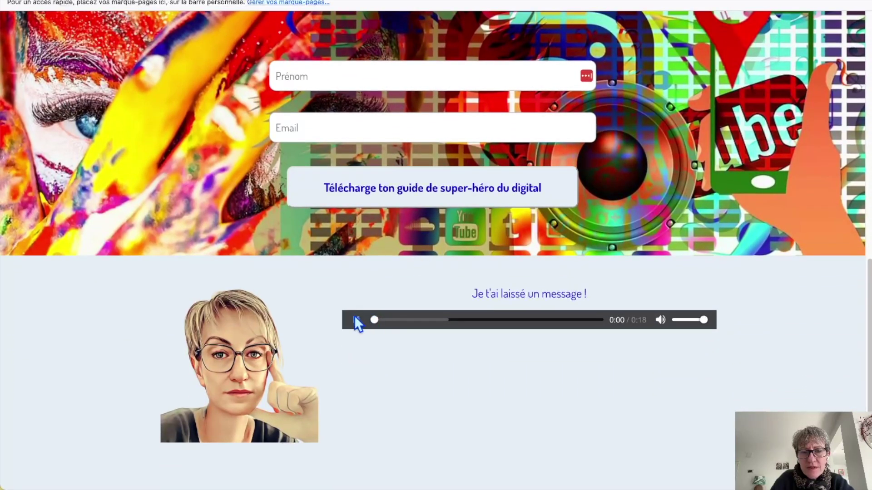
left_click(358, 320)
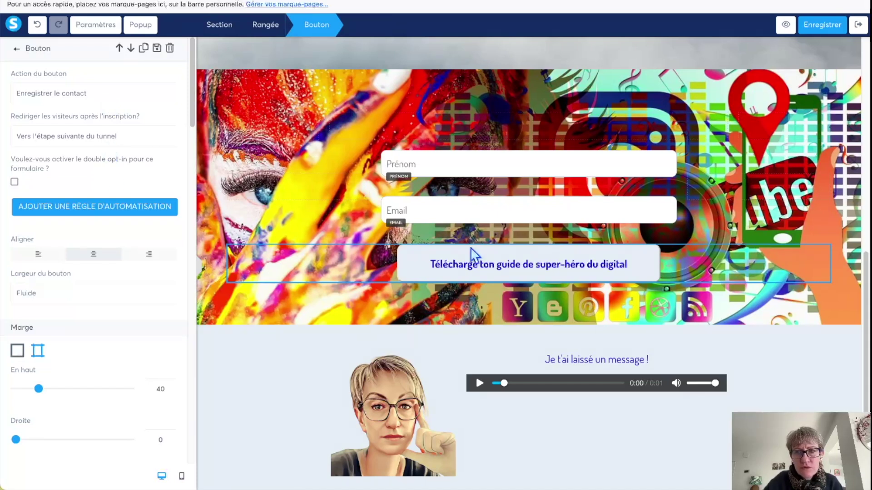
Step: Leave the capture page editor and pick the "Merci d'avoir répondu" template for the funnel's Page de remerciement step
left_click(859, 25)
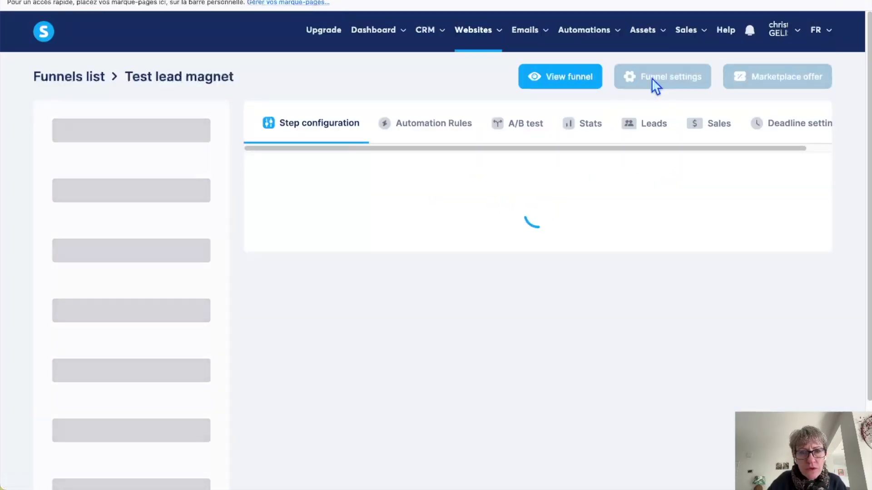
left_click(136, 176)
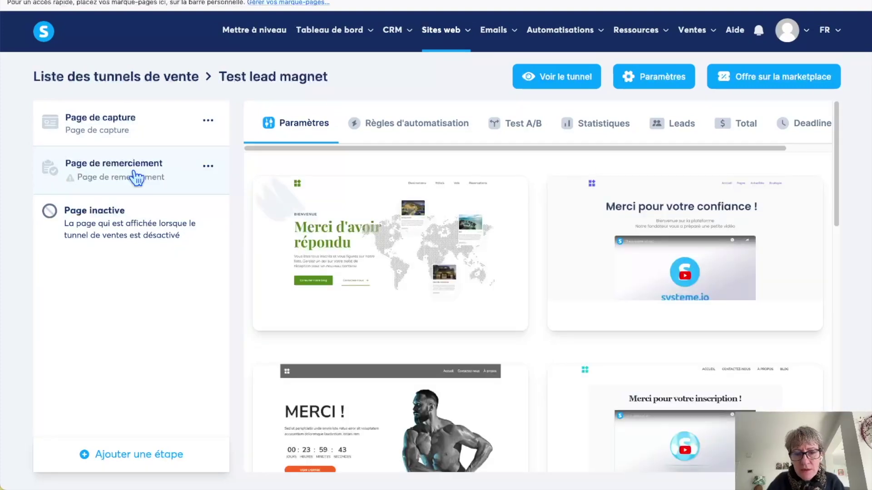
scroll(405, 274, "down", 3)
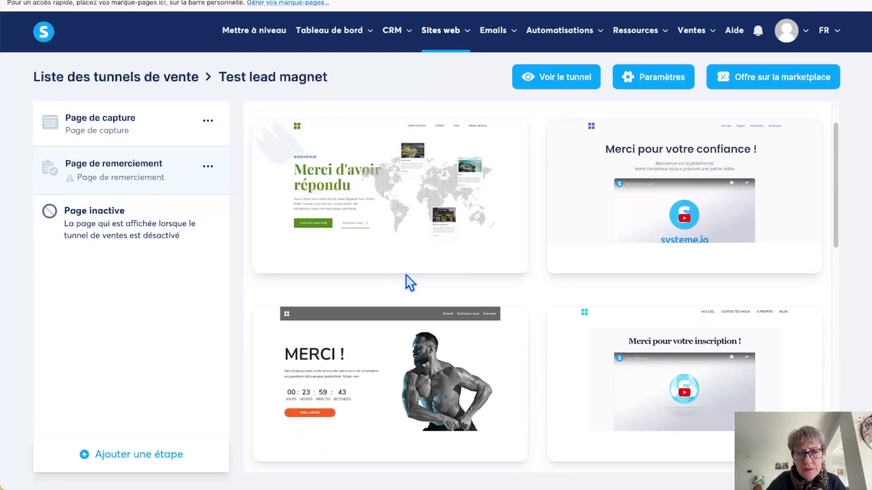
Step: Replace the thank-you page's URL path with "Merci"
left_click(484, 256)
left_click_drag(484, 256, 395, 243)
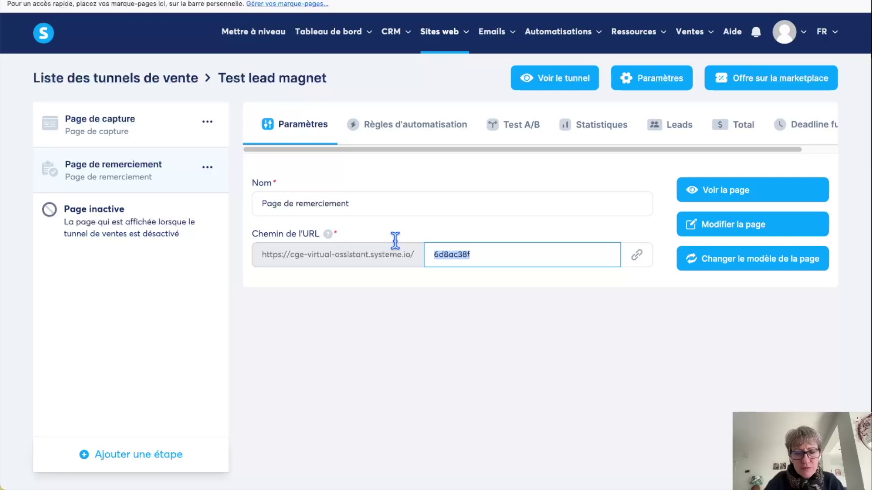
type("Merci")
Step: Open the thank-you page in the editor and replace its main heading with "Merci d'avoir télécharger le guide !"
left_click(739, 225)
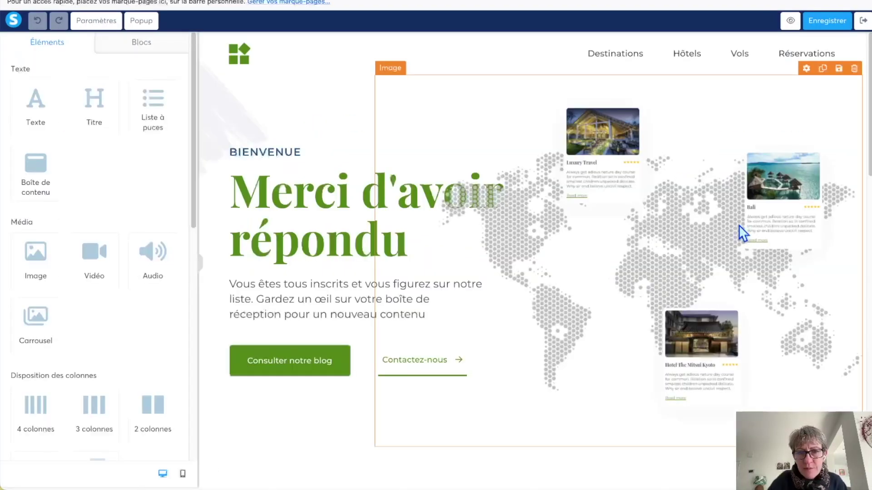
left_click(96, 23)
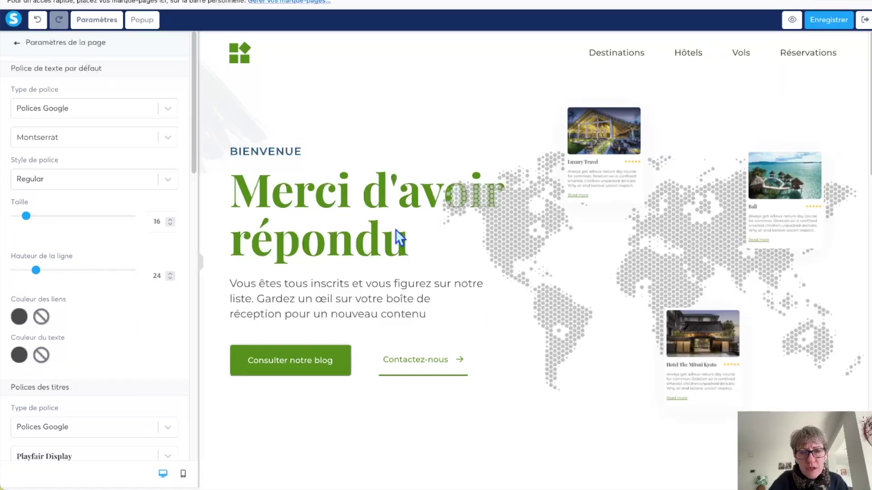
left_click(398, 238)
left_click(245, 198)
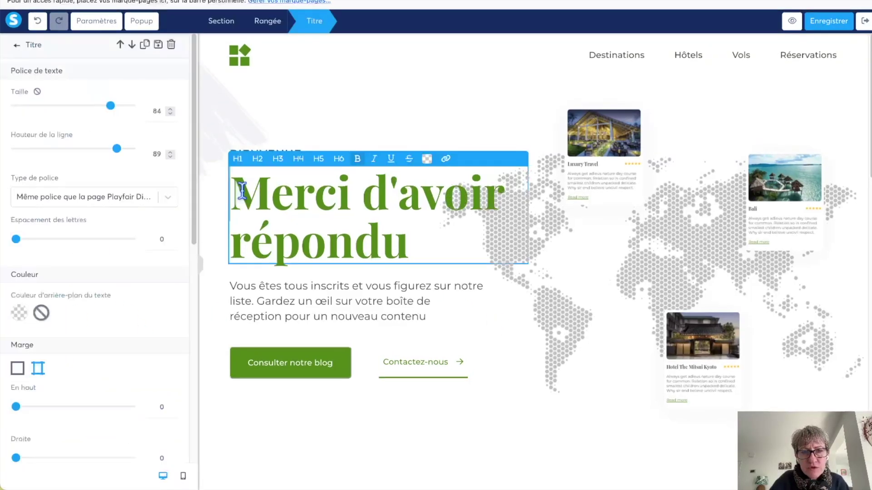
left_click_drag(234, 184, 409, 228)
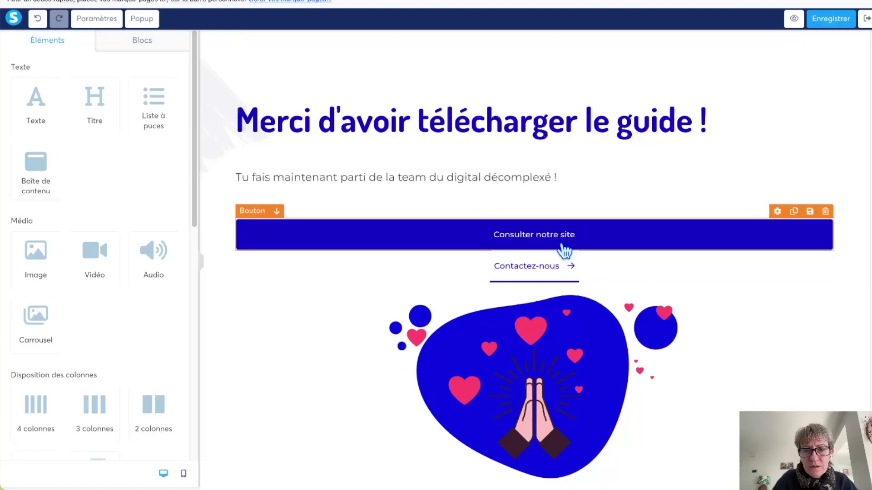
left_click(547, 239)
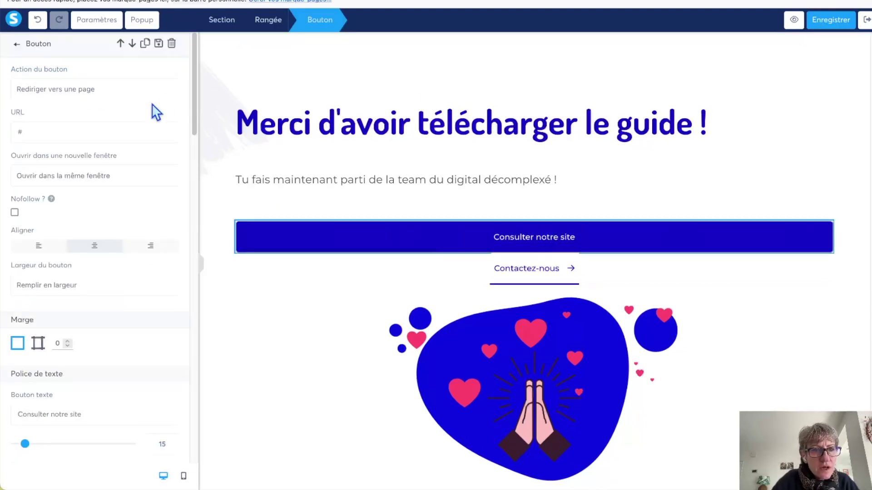
left_click(118, 95)
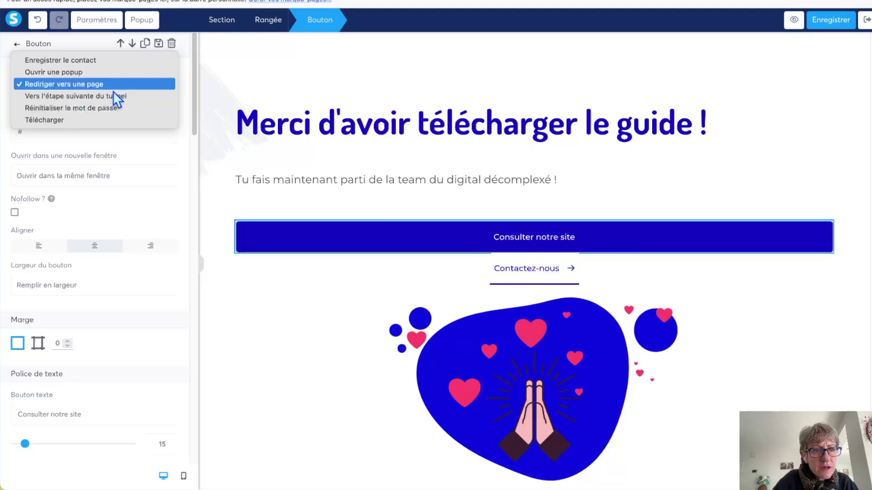
left_click(110, 88)
left_click_drag(64, 136, 3, 138)
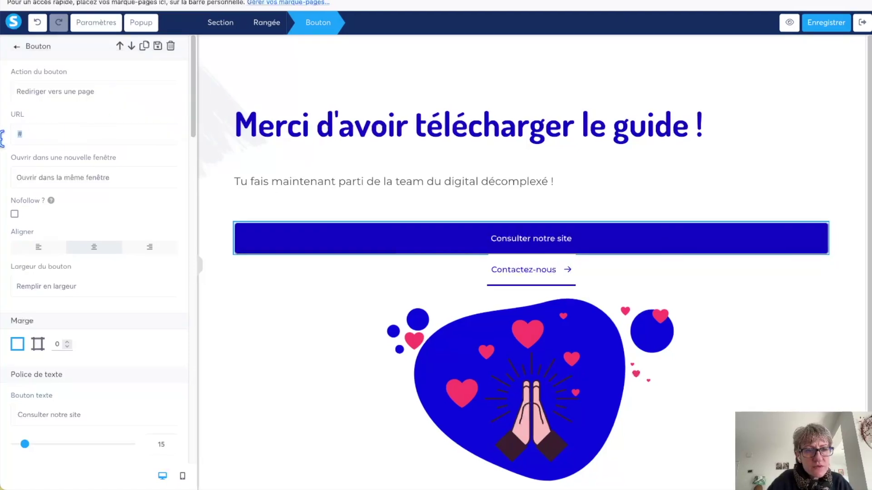
key("ctrl+v")
left_click(223, 307)
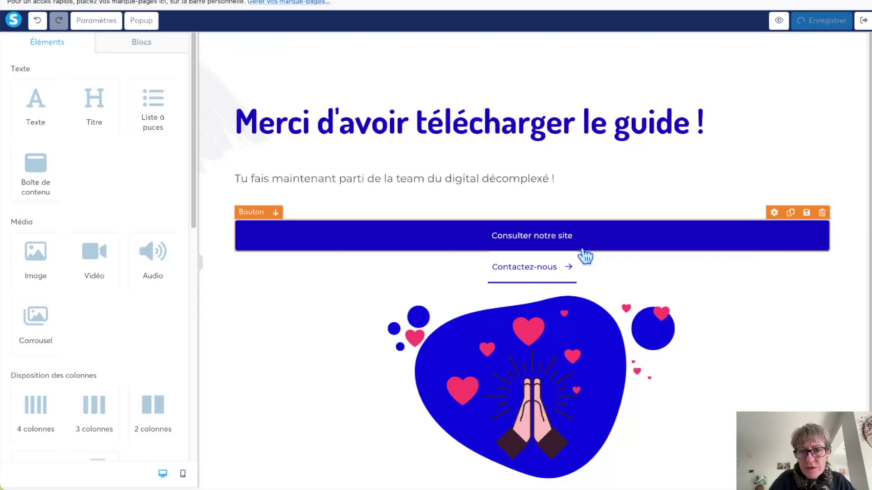
left_click(560, 244)
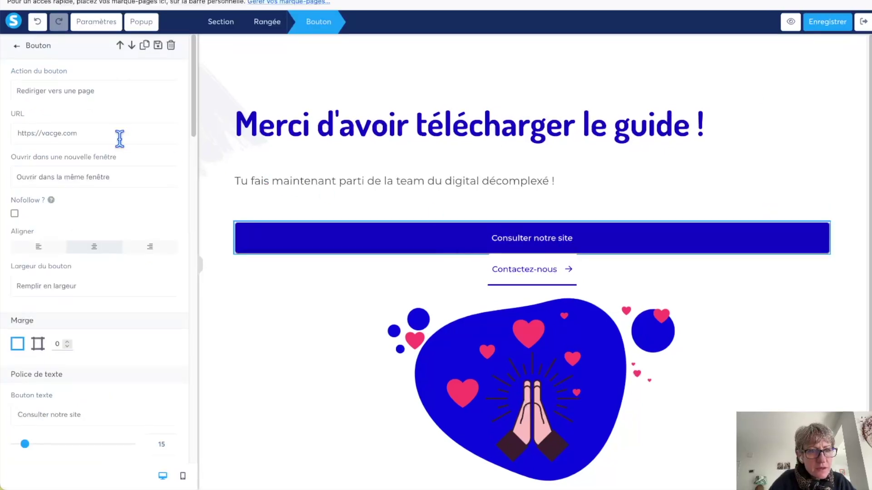
Step: Point the "Contactez-nous" button to a mailto link with the contact's e-mail address, opening in a new window
left_click(541, 271)
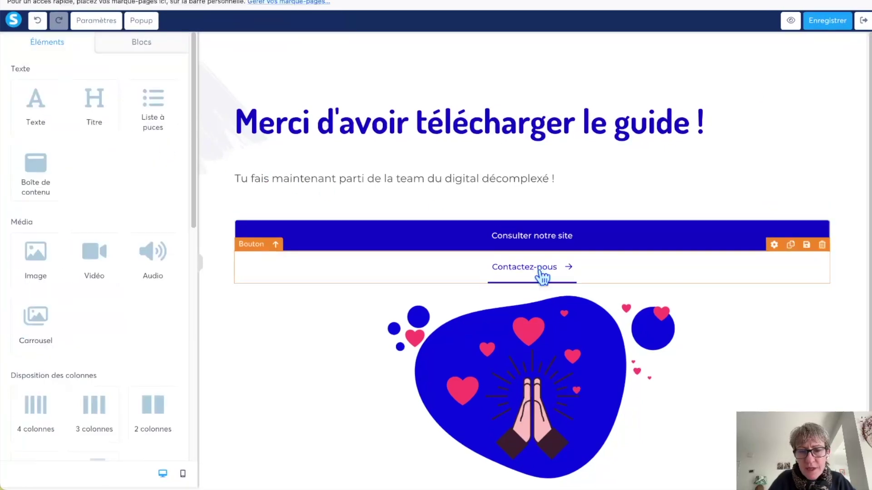
left_click(539, 272)
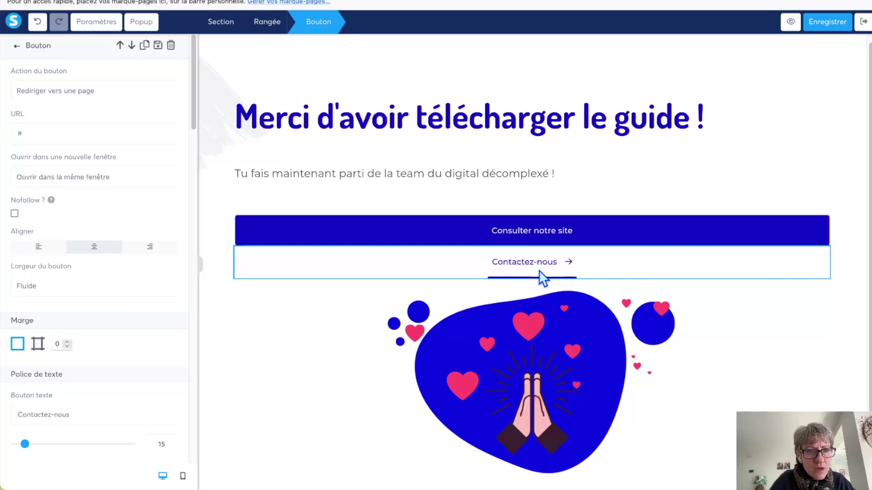
left_click(105, 89)
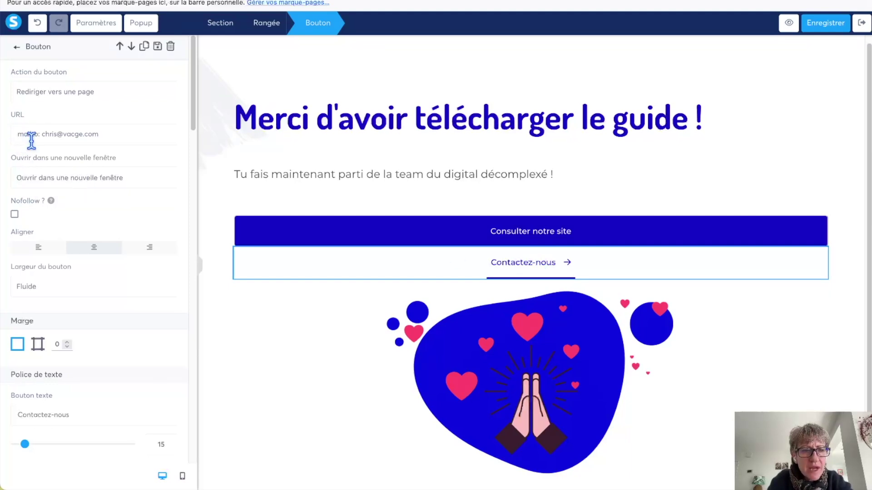
left_click_drag(45, 134, 104, 131)
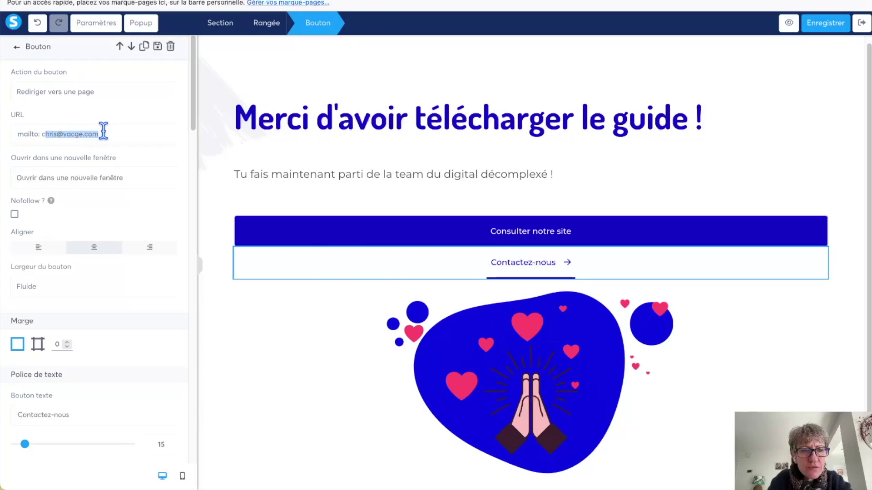
left_click(102, 131)
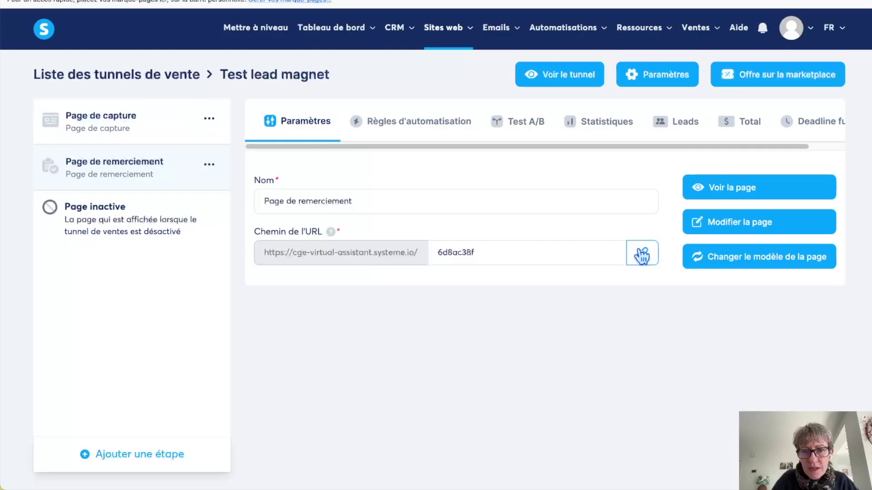
left_click(172, 133)
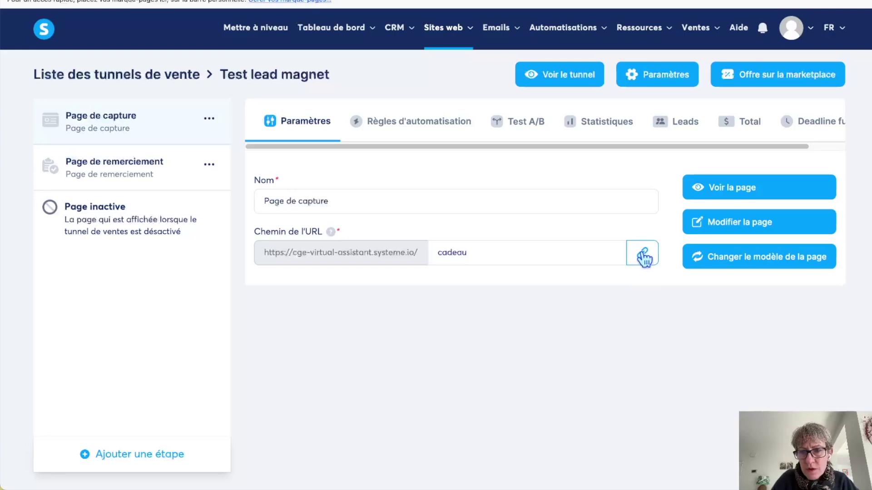
left_click(643, 254)
key("ctrl+t")
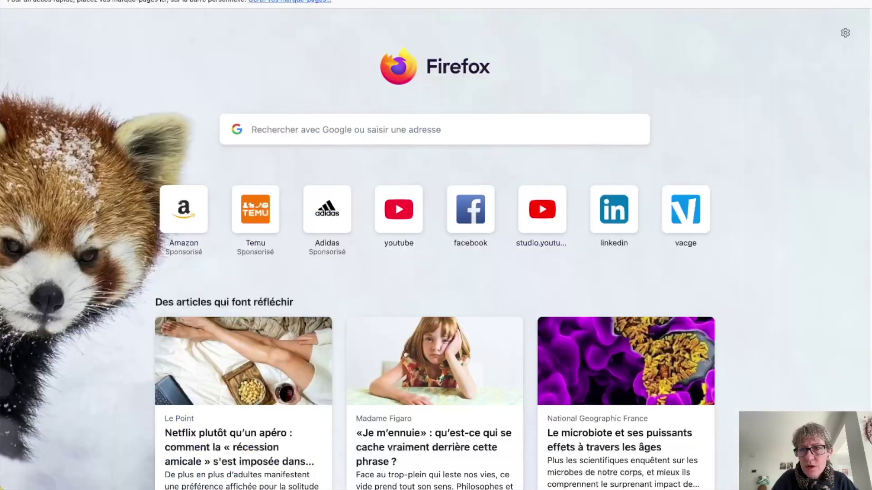
type("https://cyje-virtual-assistant.systeme.io/cadeau")
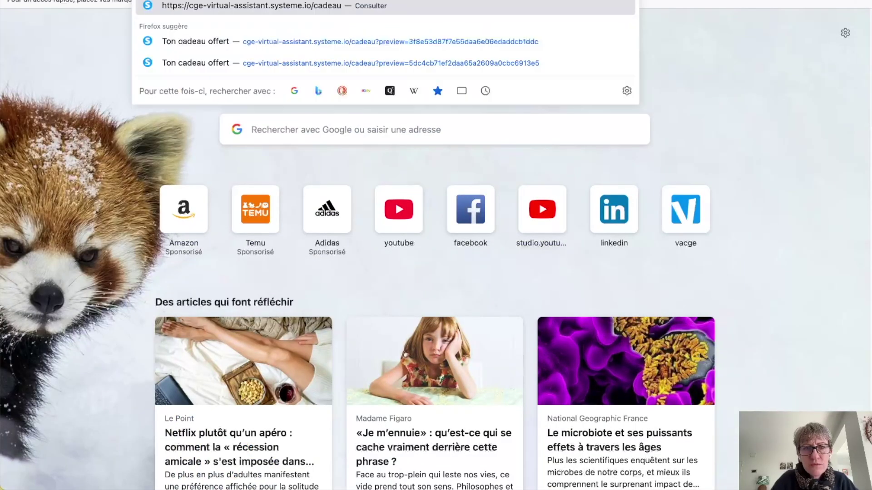
key("Return")
Step: Play the audio message on the live capture page and submit its form to request the guide
scroll(541, 229, "down", 10)
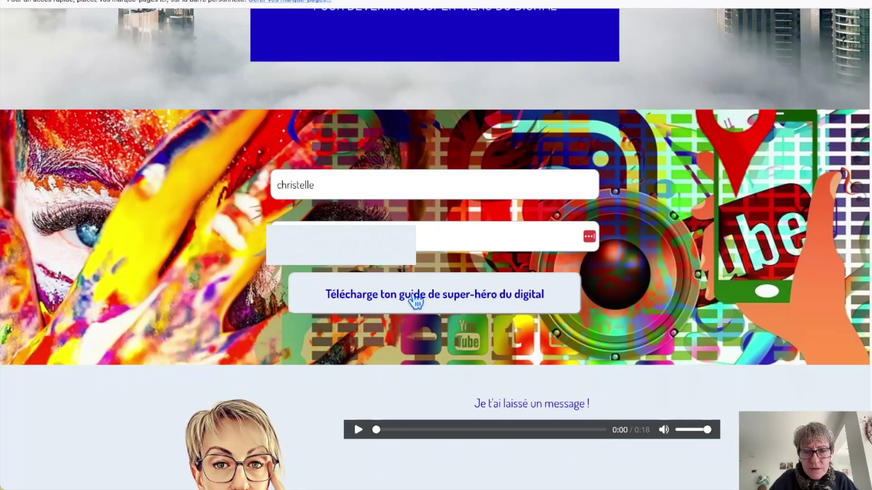
left_click(357, 430)
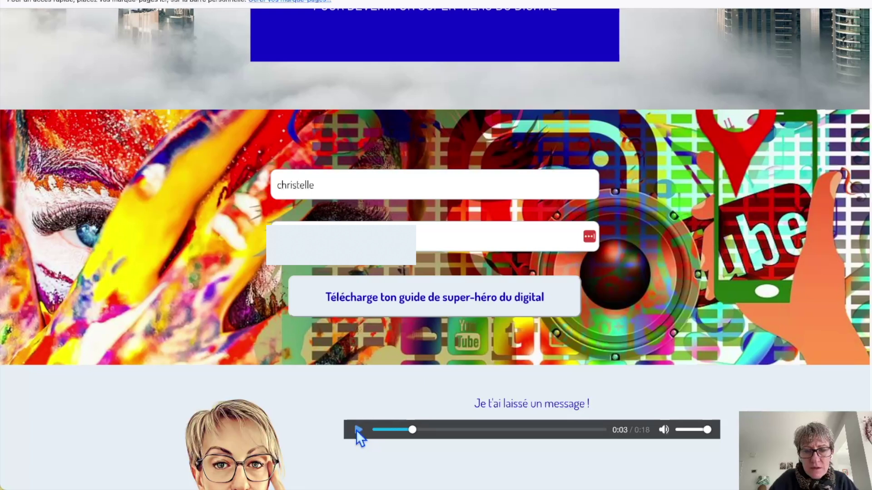
left_click(468, 300)
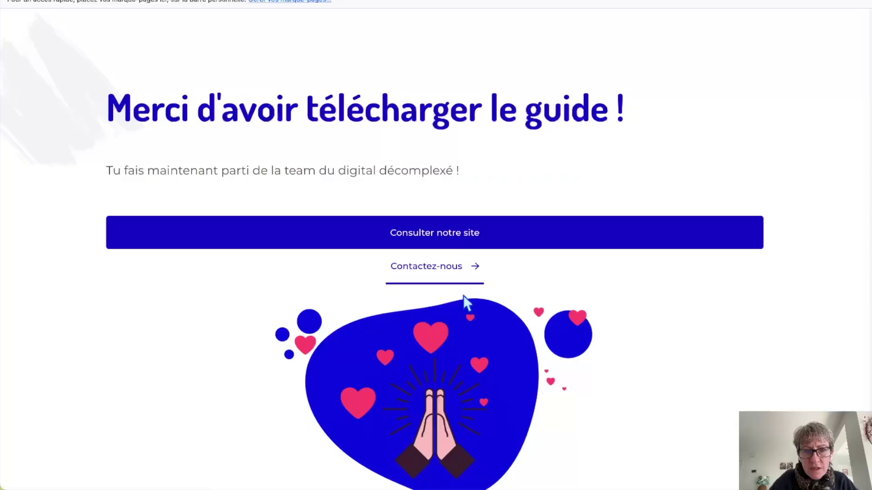
Step: Test the thank-you page's "Consulter notre site" and "Contactez-nous" buttons, closing the draft mail message without writing it
left_click(448, 240)
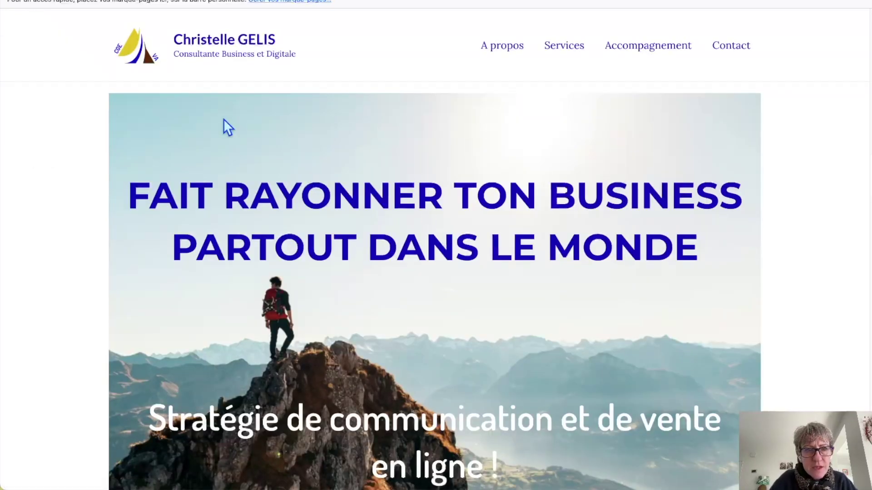
key("super+Left")
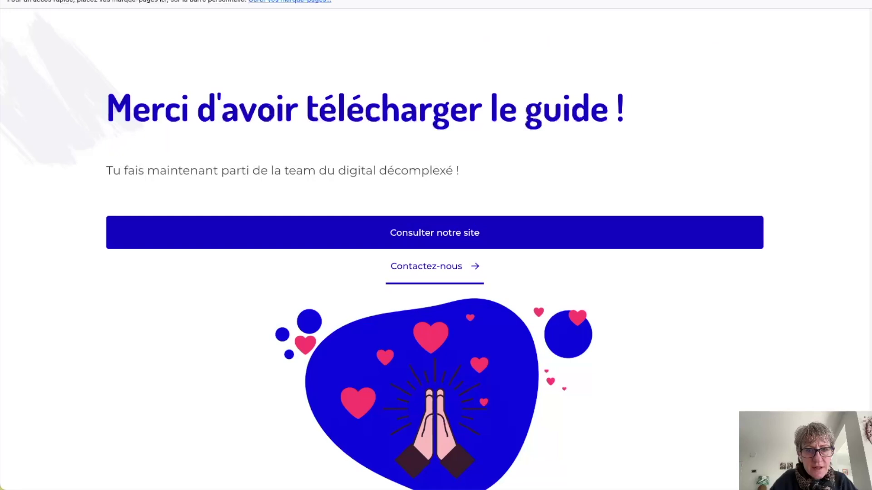
left_click(449, 282)
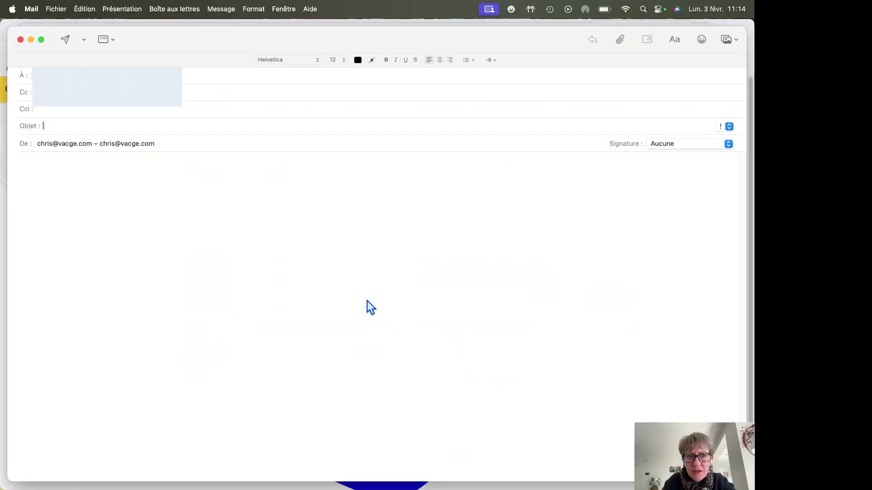
left_click(367, 301)
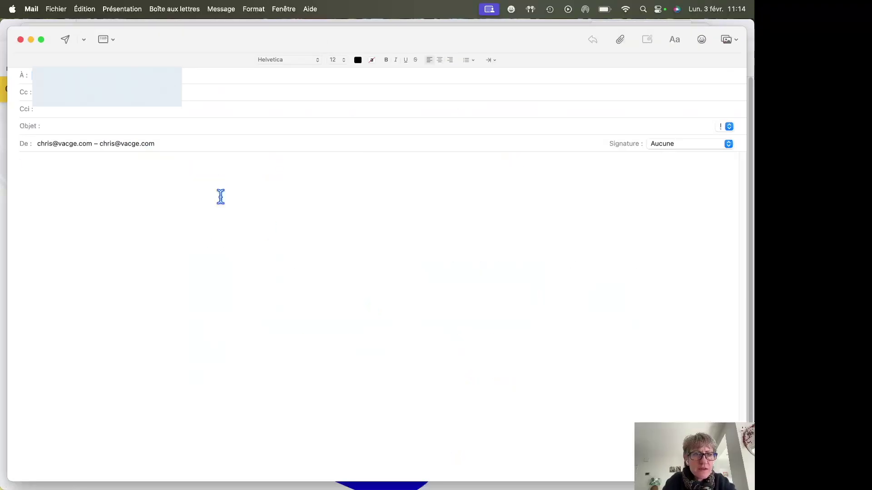
left_click(20, 40)
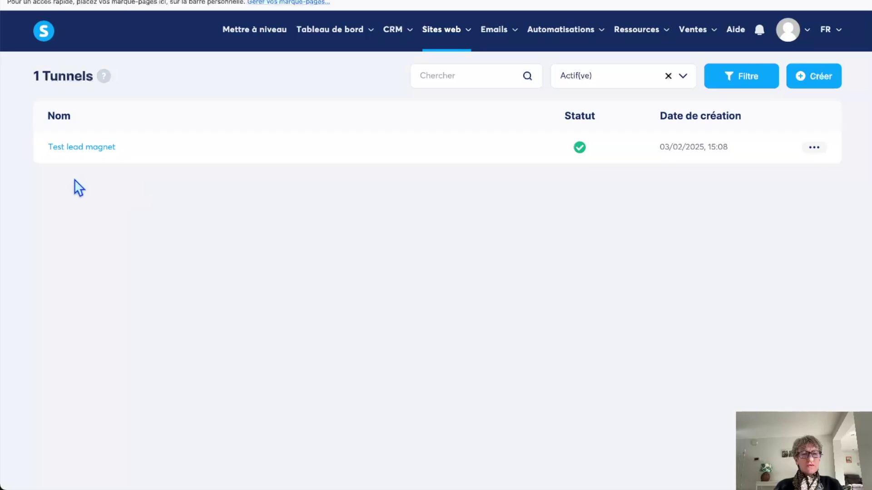
Step: Open the Test lead magnet funnel and create a Page de capture automation rule triggered by "Inscription sur la page (optin)"
left_click(66, 148)
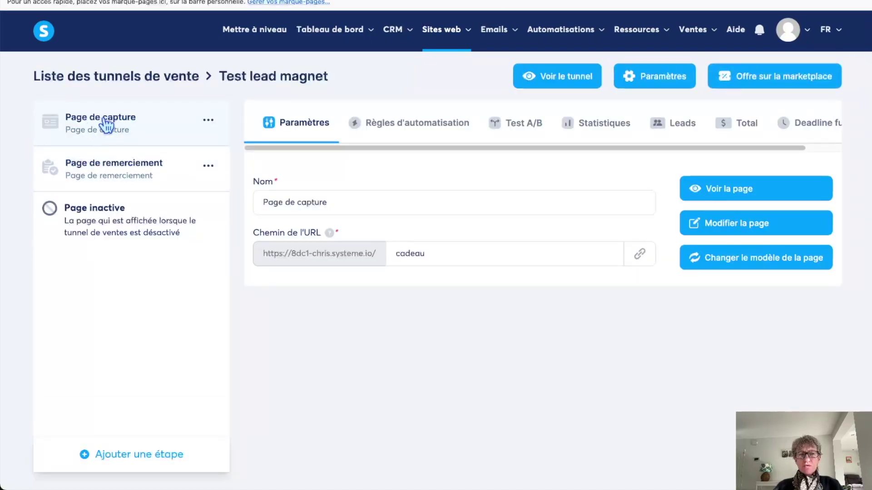
left_click(431, 132)
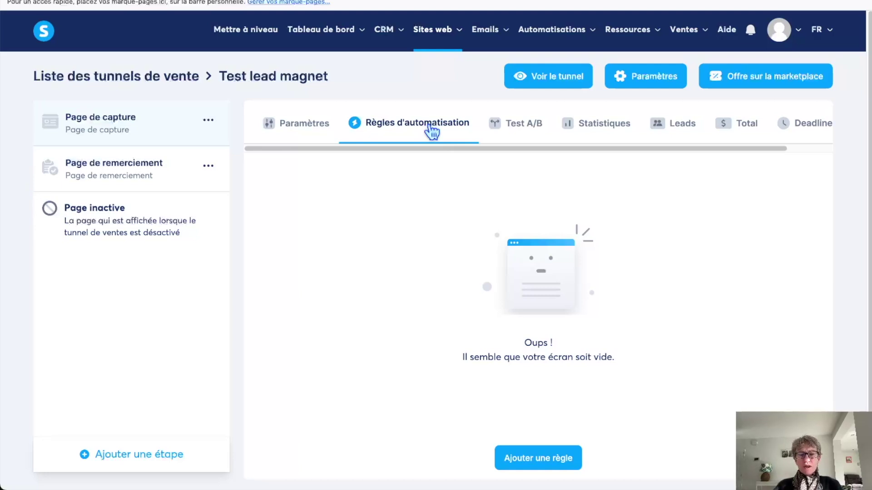
left_click(544, 459)
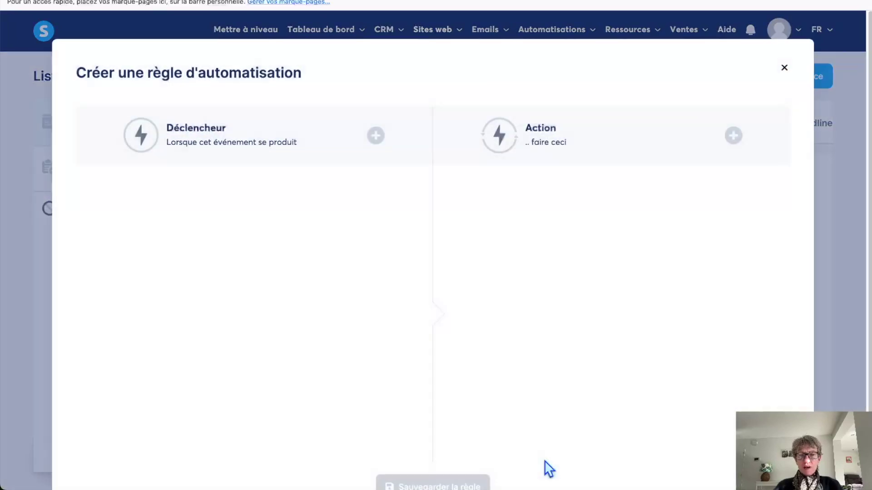
left_click(377, 134)
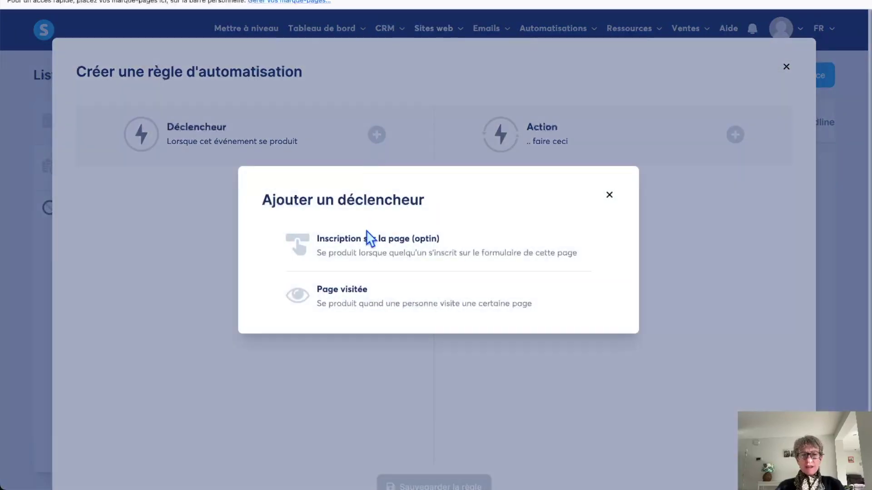
left_click(366, 234)
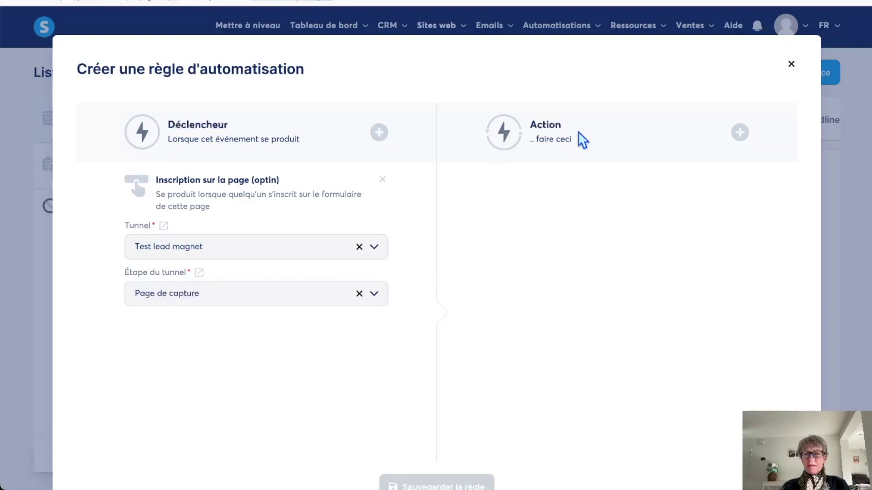
Step: Give the rule two actions: add the tag "webinaire" and subscribe the contact to the "Atelier du digital" campaign
left_click(740, 132)
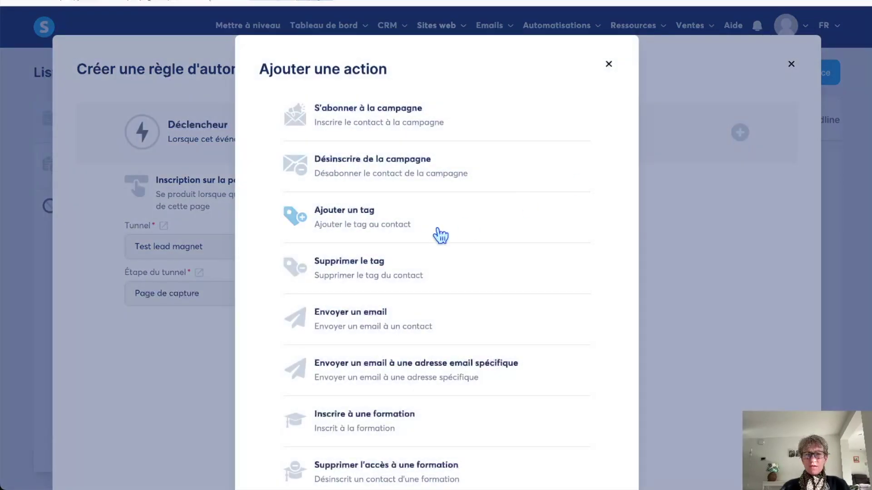
left_click(414, 228)
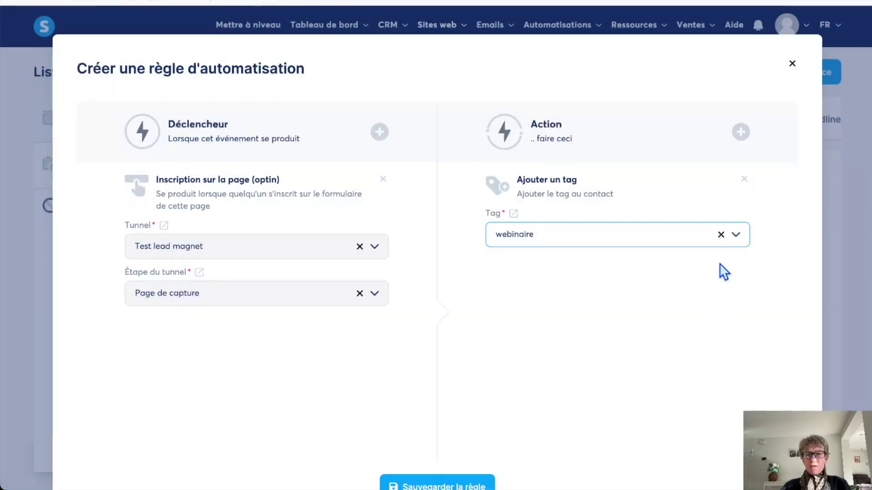
left_click(740, 133)
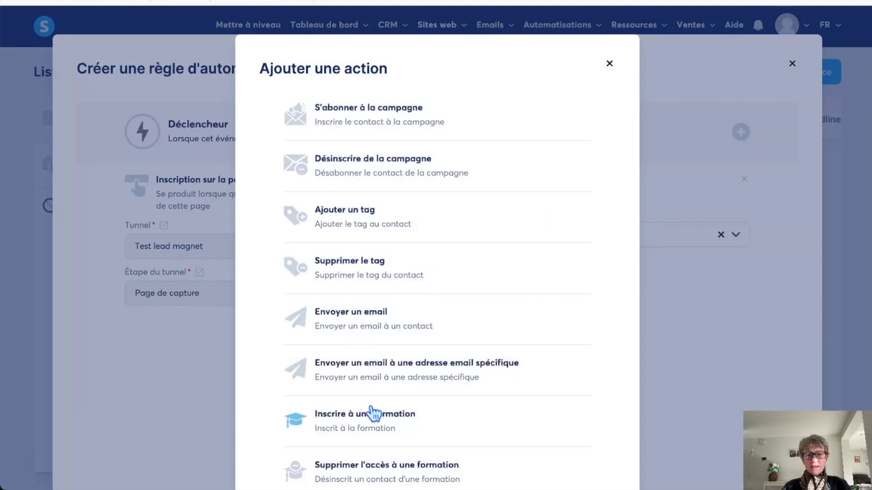
left_click(389, 102)
left_click(596, 348)
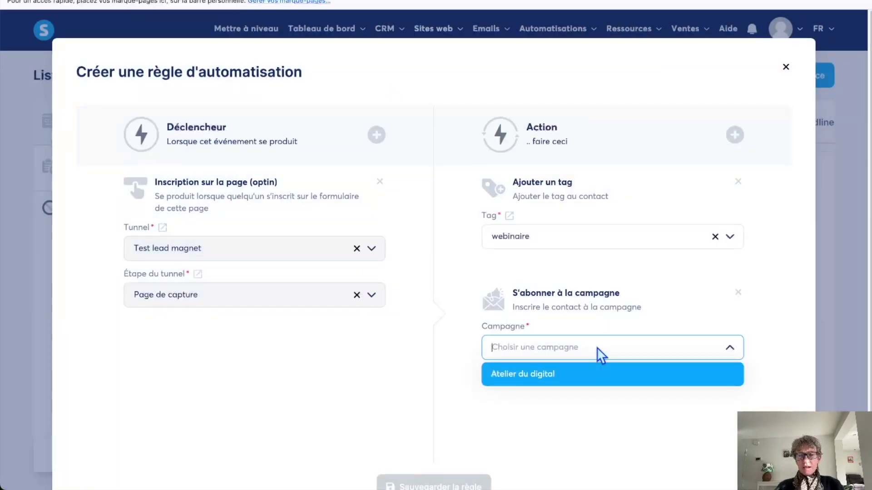
left_click(590, 372)
scroll(455, 393, "down", 2)
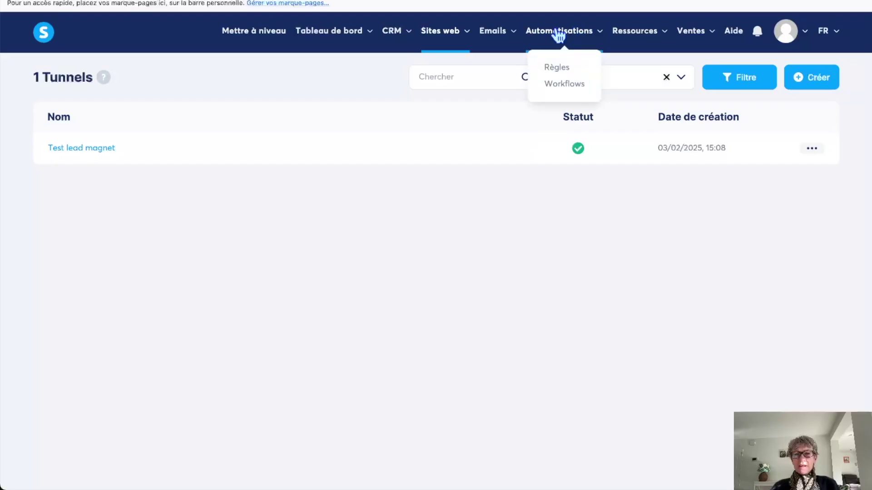
Step: Open the "Inscription à l' atelier du digital du Dimanche 12 Janvier" email in the Atelier du digital campaign and review its body
mouse_move(495, 43)
left_click(498, 87)
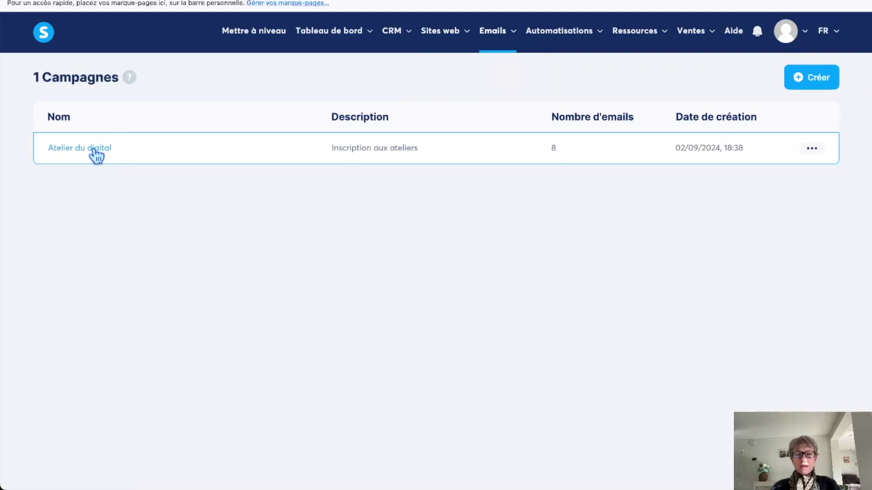
left_click(96, 154)
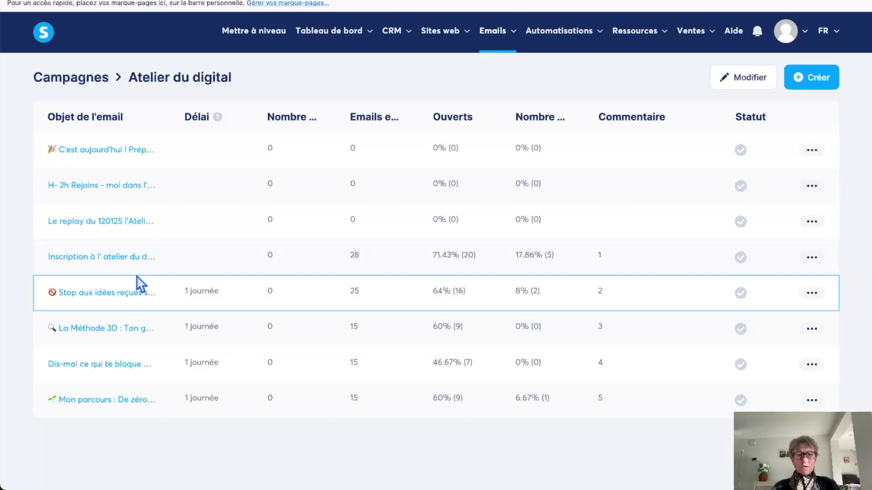
left_click(130, 257)
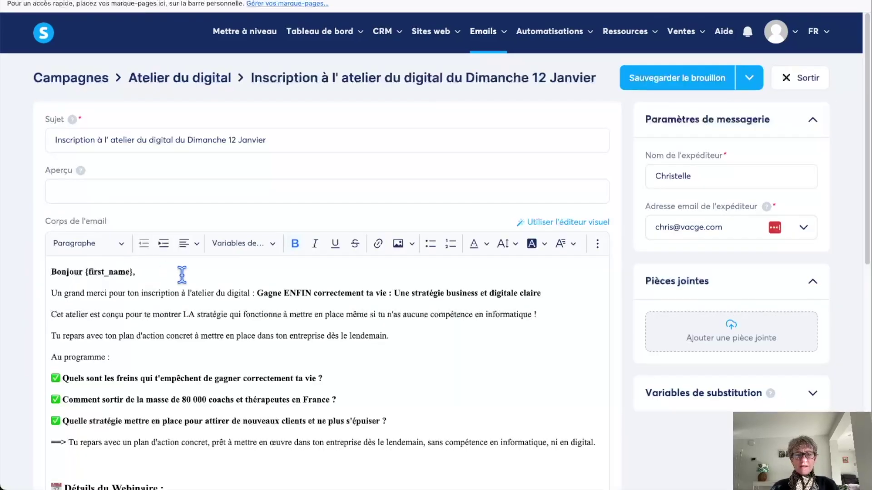
scroll(128, 255, "down", 2)
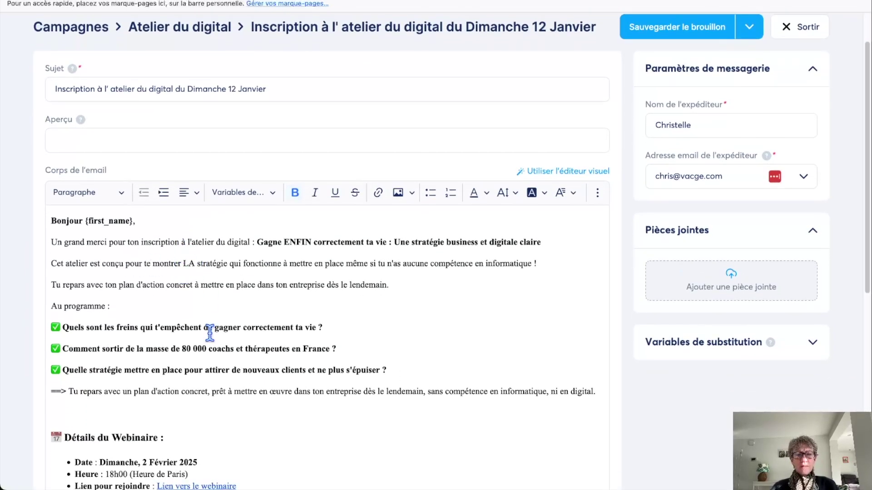
scroll(209, 330, "down", 9)
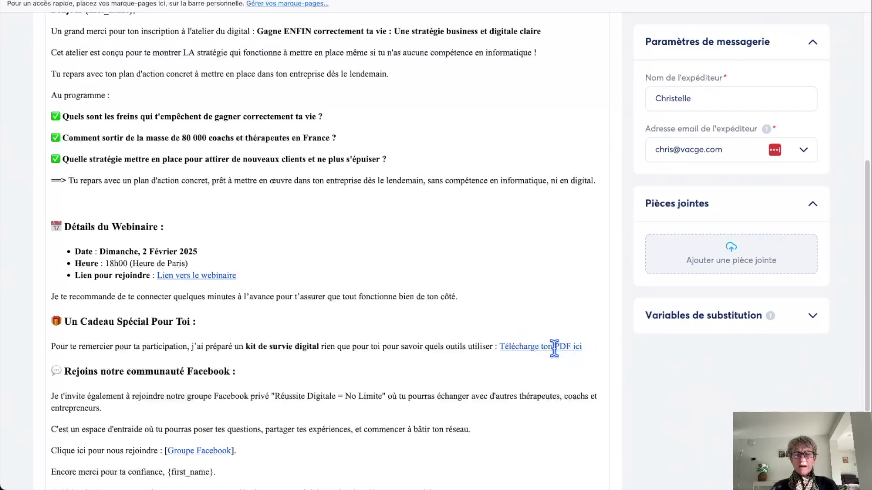
scroll(554, 347, "up", 10)
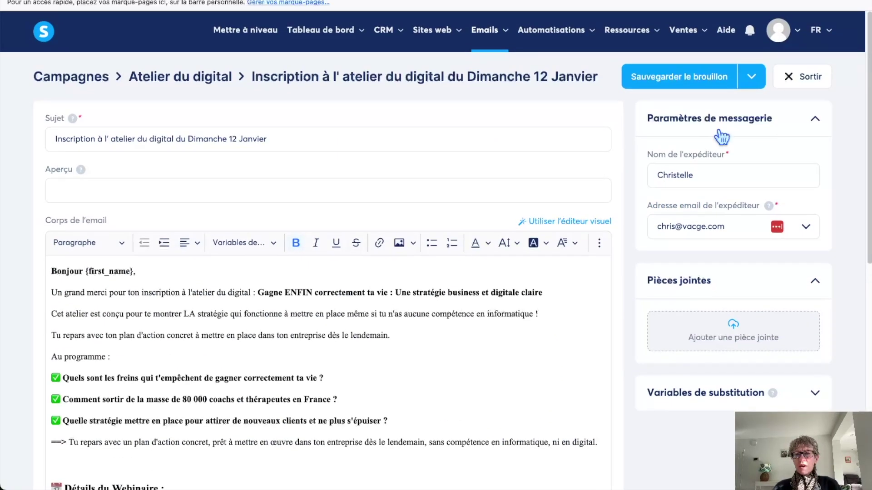
Step: Save the workshop registration email and send a test copy to the prefilled address
left_click(750, 81)
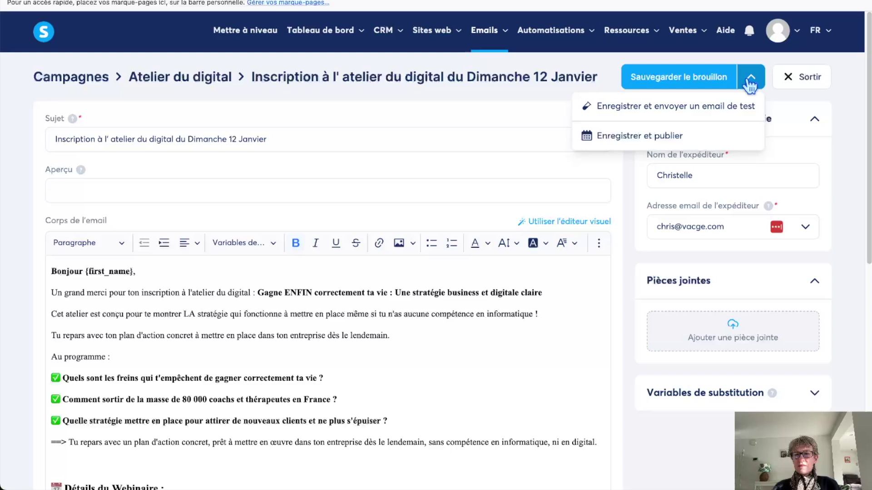
left_click(712, 107)
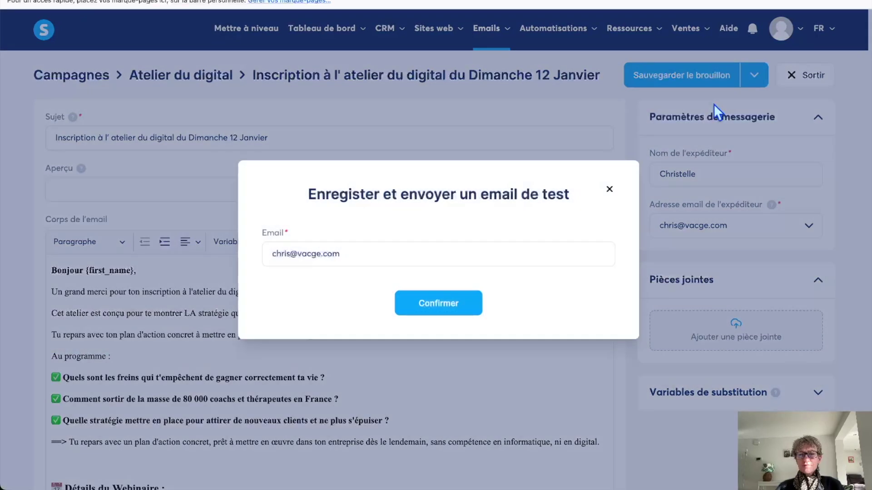
left_click(460, 303)
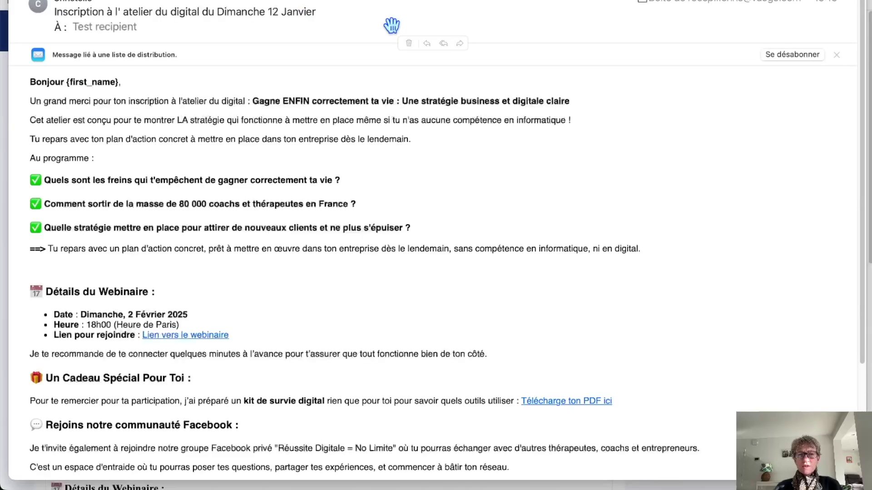
Step: Test the "Télécharge ton PDF ici" link in the received test email and close the PDF
scroll(393, 328, "down", 4)
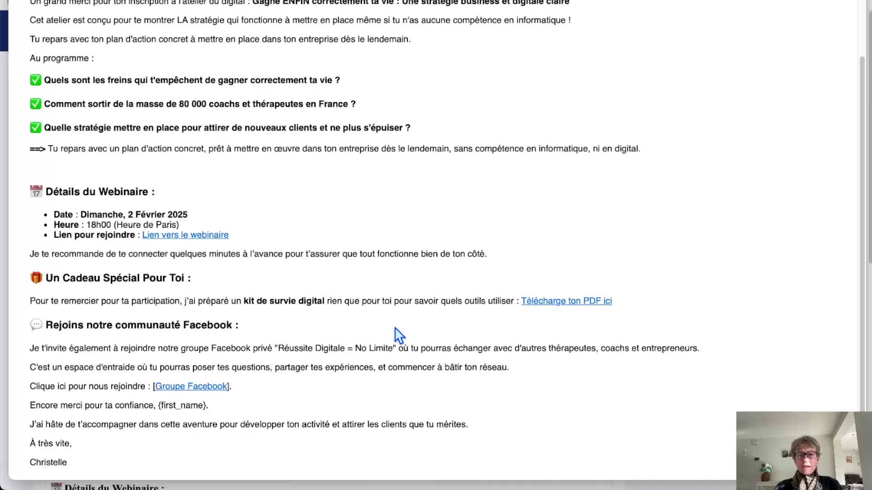
left_click(563, 301)
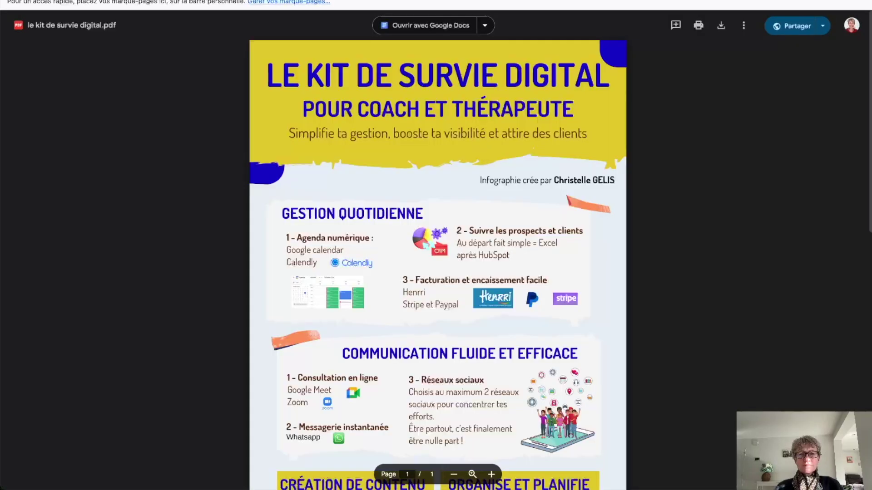
key("super+w")
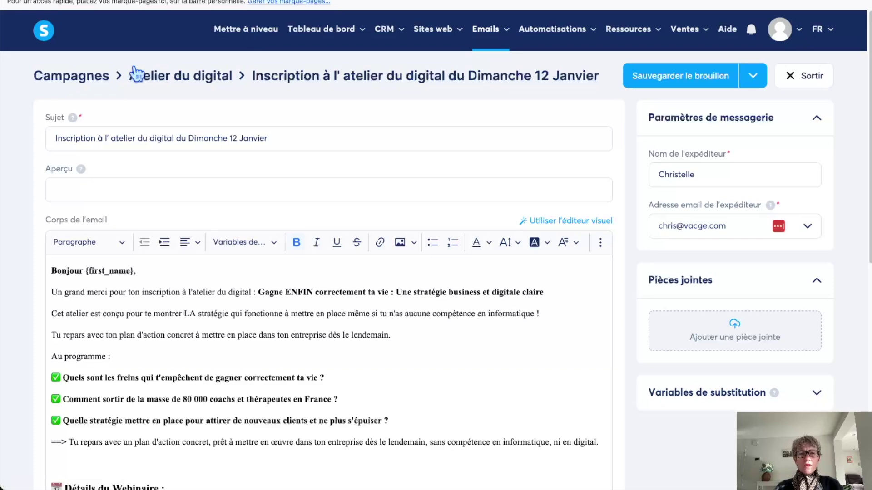
Step: Leave the campaign email and open the Test lead magnet funnel's Page de remerciement in the page editor
left_click(101, 74)
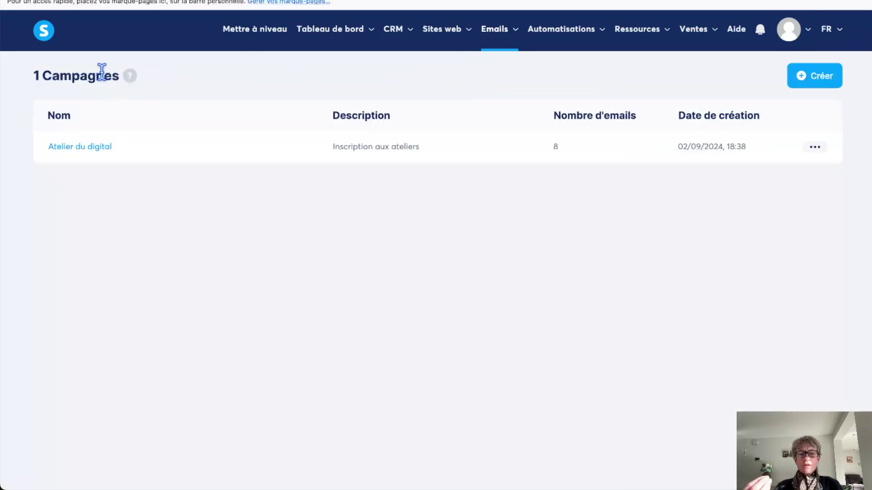
mouse_move(440, 36)
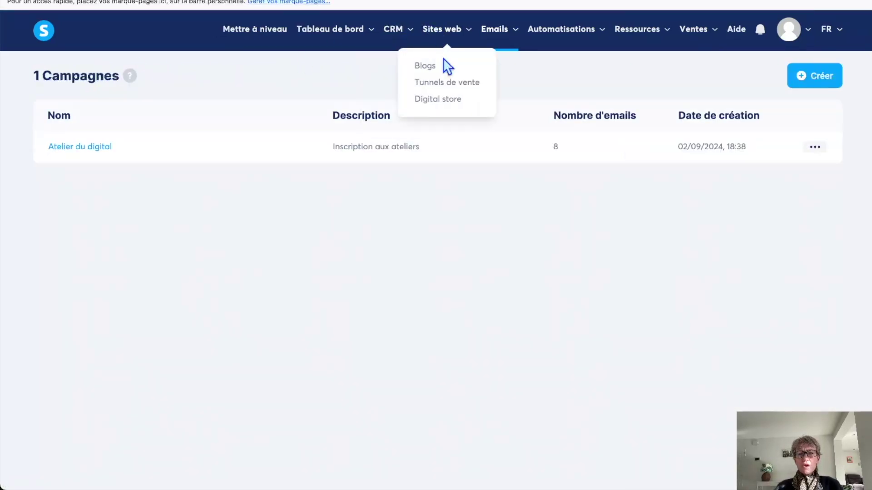
left_click(454, 83)
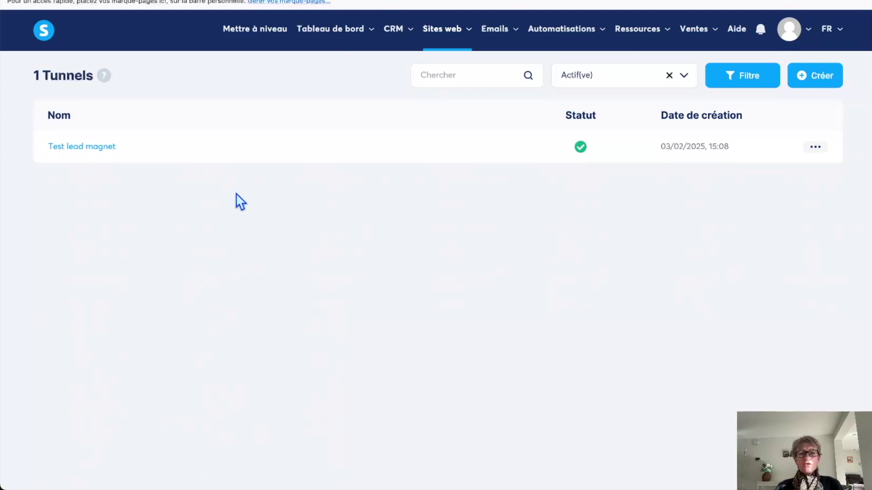
left_click(94, 151)
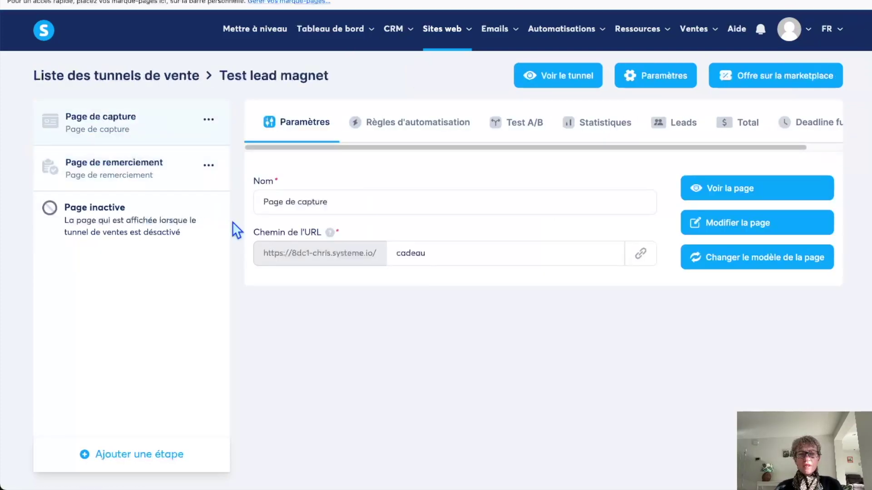
left_click(161, 180)
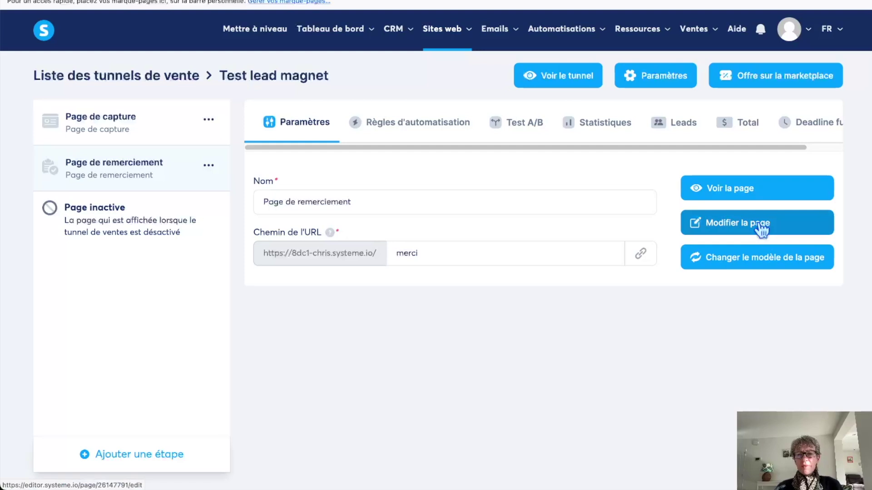
left_click(760, 230)
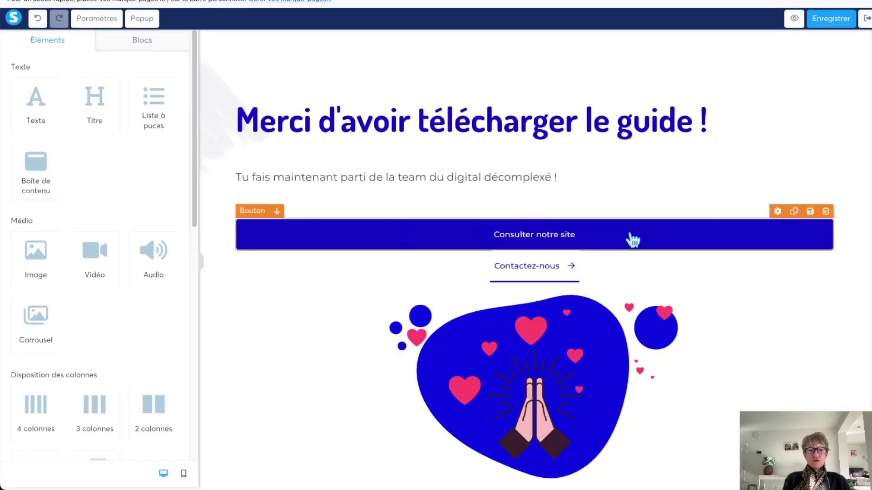
Step: Duplicate the "Consulter notre site" button and relabel the upper copy "Ton cadeau ici" with font size 35
left_click(794, 211)
left_click(596, 236)
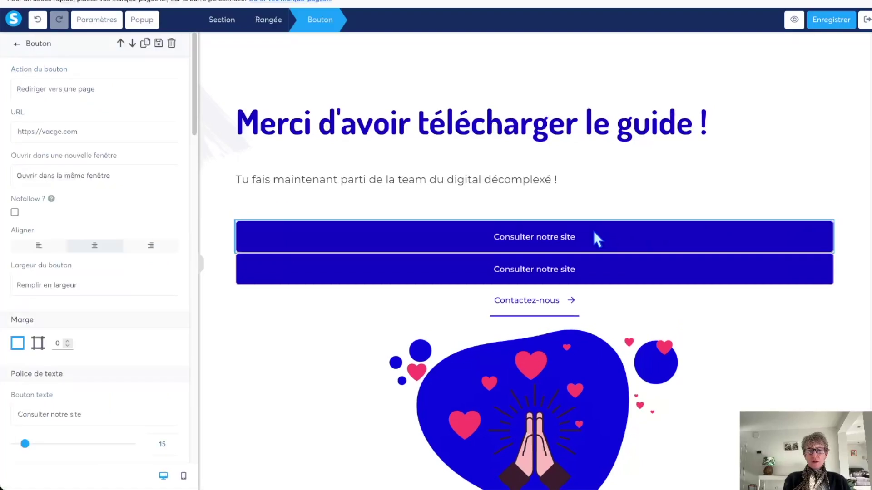
key("Escape")
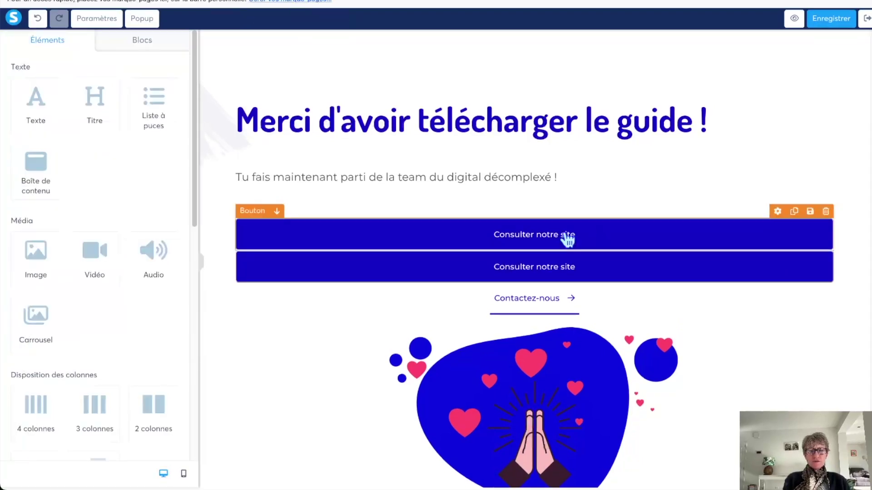
left_click(566, 239)
left_click_drag(109, 414, 17, 414)
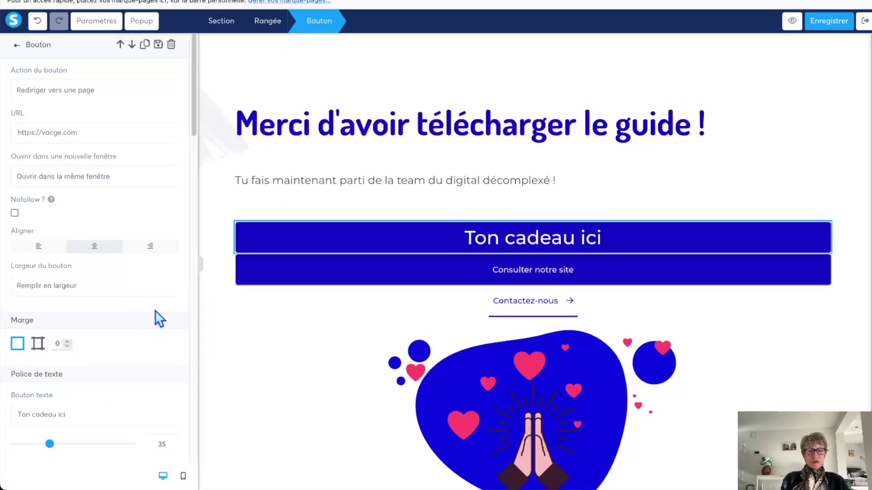
key("Escape")
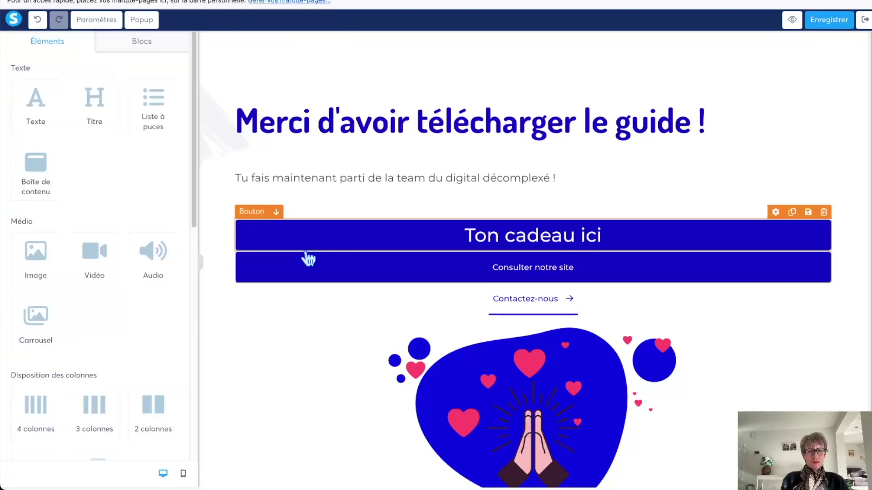
Step: Increase the margin above the "Consulter notre site" button to separate it from the gift button
left_click(394, 275)
left_click(38, 344)
left_click_drag(16, 382, 37, 381)
key("Escape")
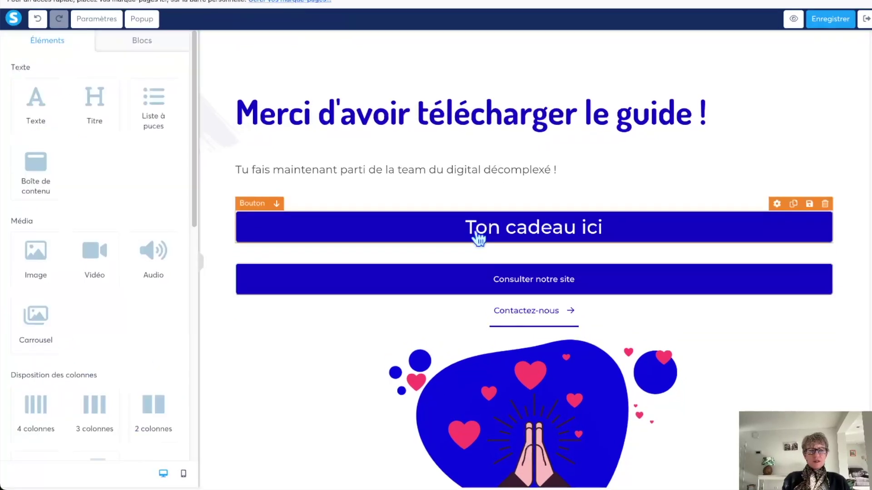
Step: Replace the "Ton cadeau ici" button's URL with the copied PDF sharing link, save the page and exit the editor
left_click(480, 233)
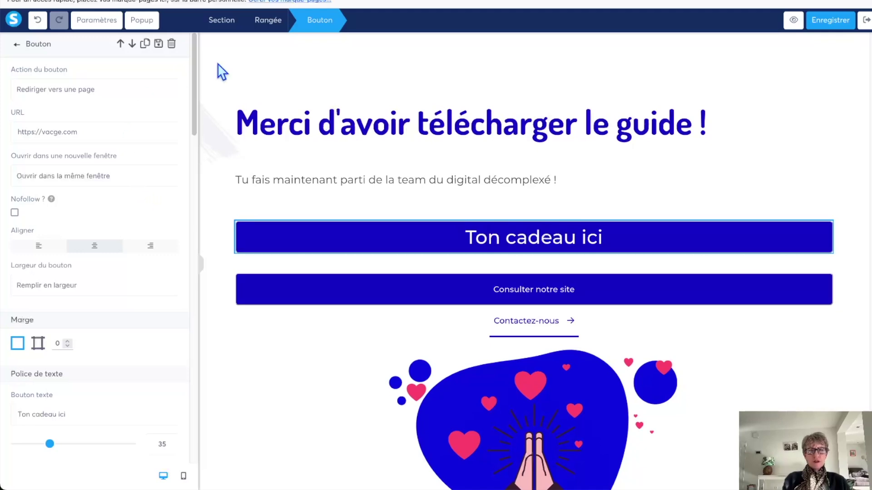
left_click_drag(80, 132, 2, 113)
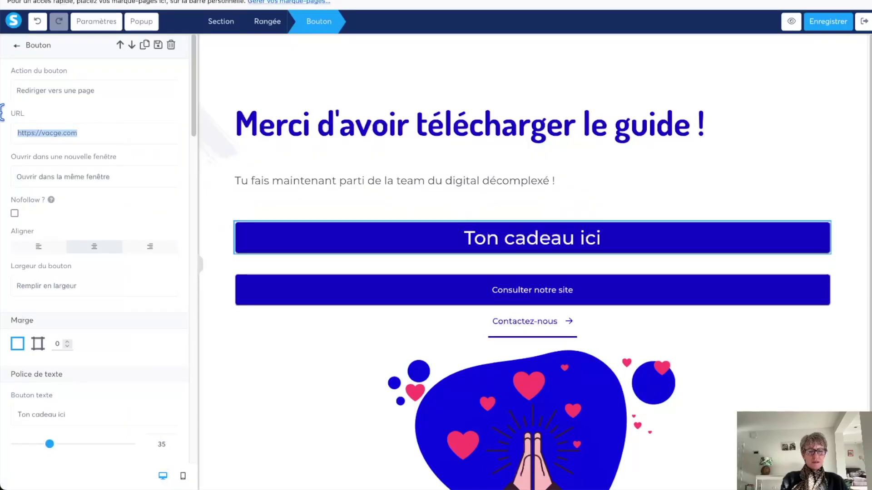
key("ctrl+v")
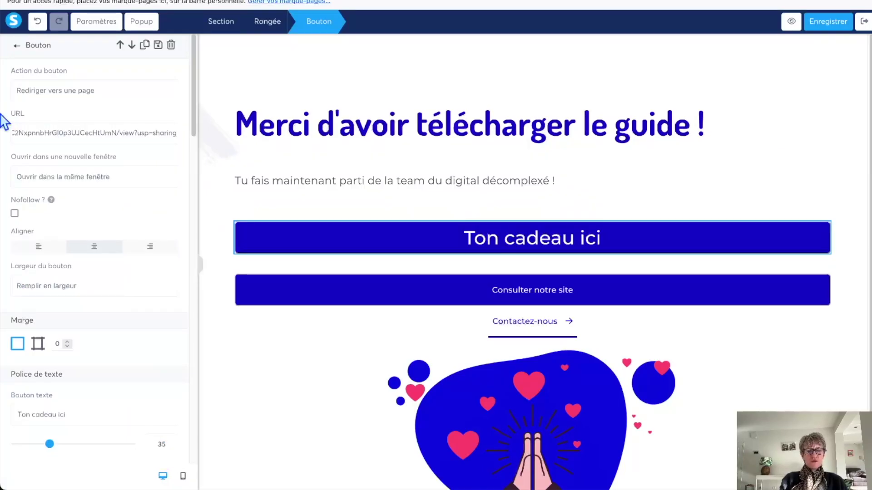
left_click(828, 22)
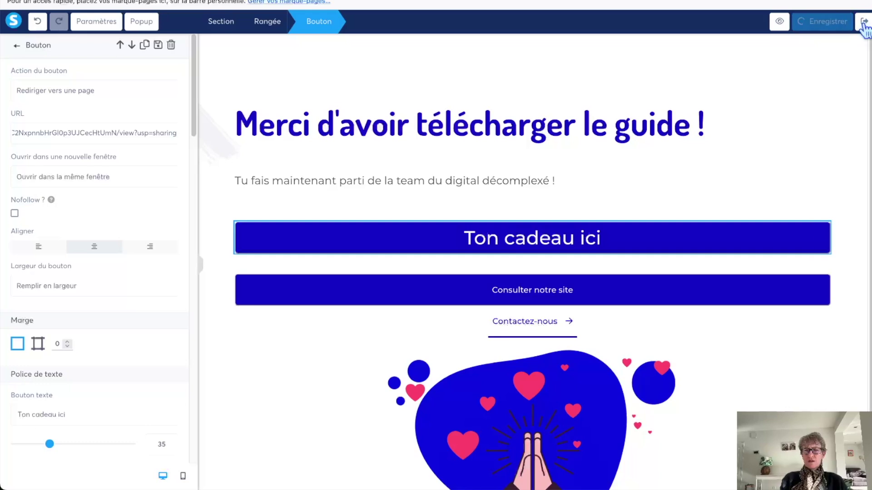
left_click(863, 23)
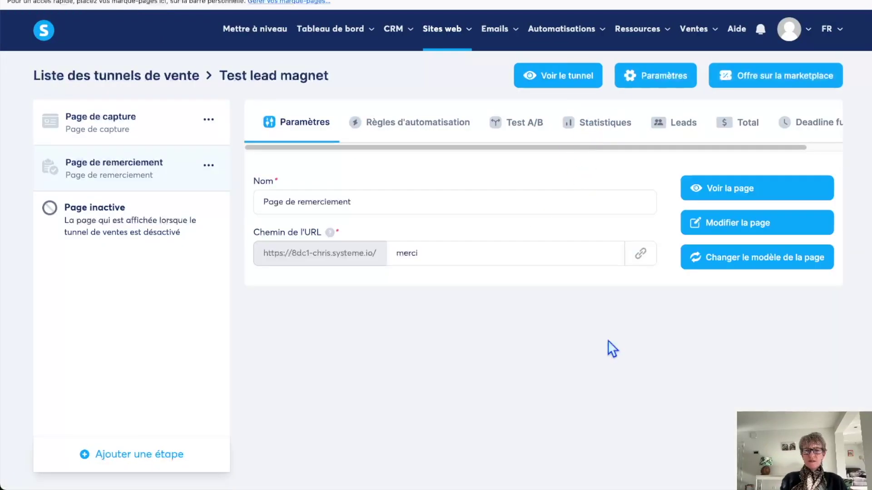
Step: Open the live thank-you page and test its "Ton cadeau ici" button
left_click(640, 253)
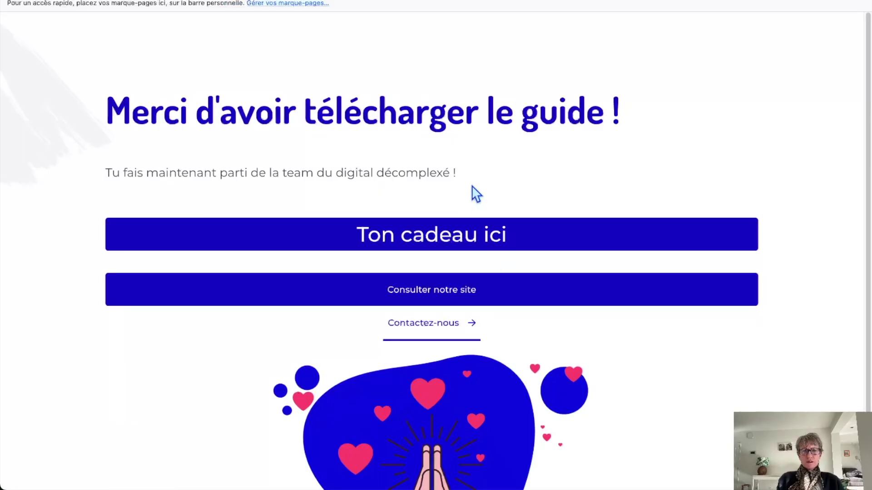
left_click(458, 235)
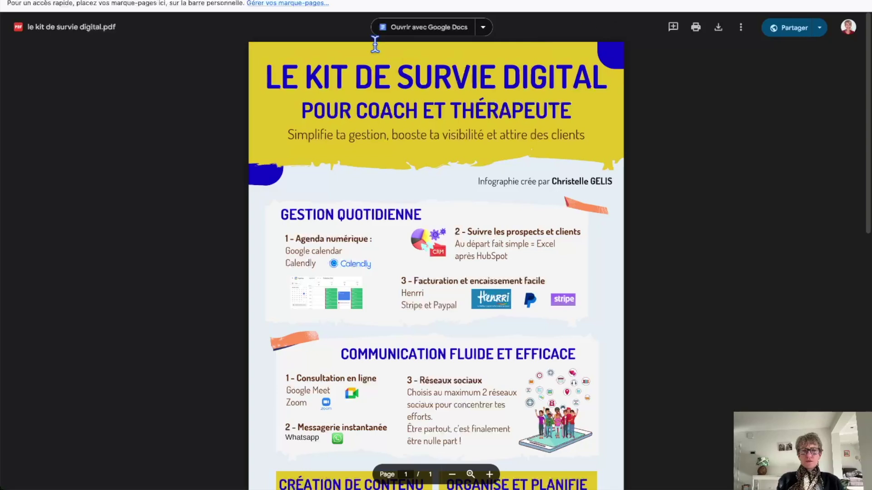
mouse_move(373, 488)
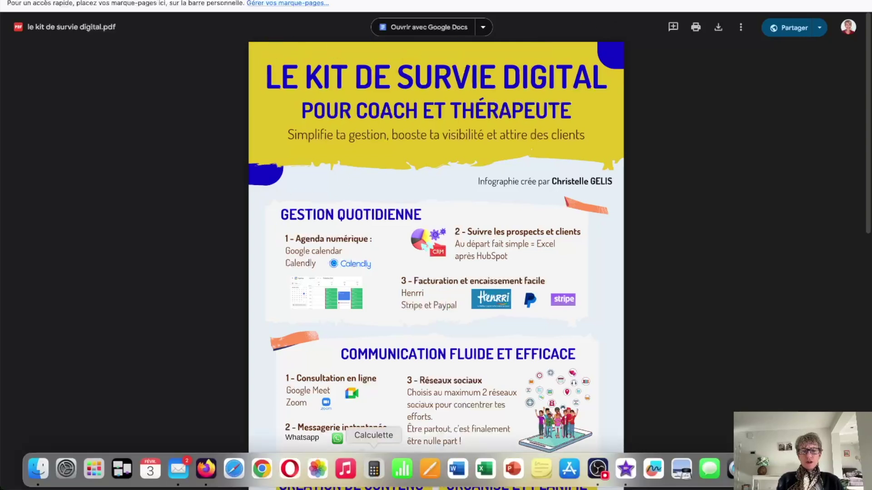